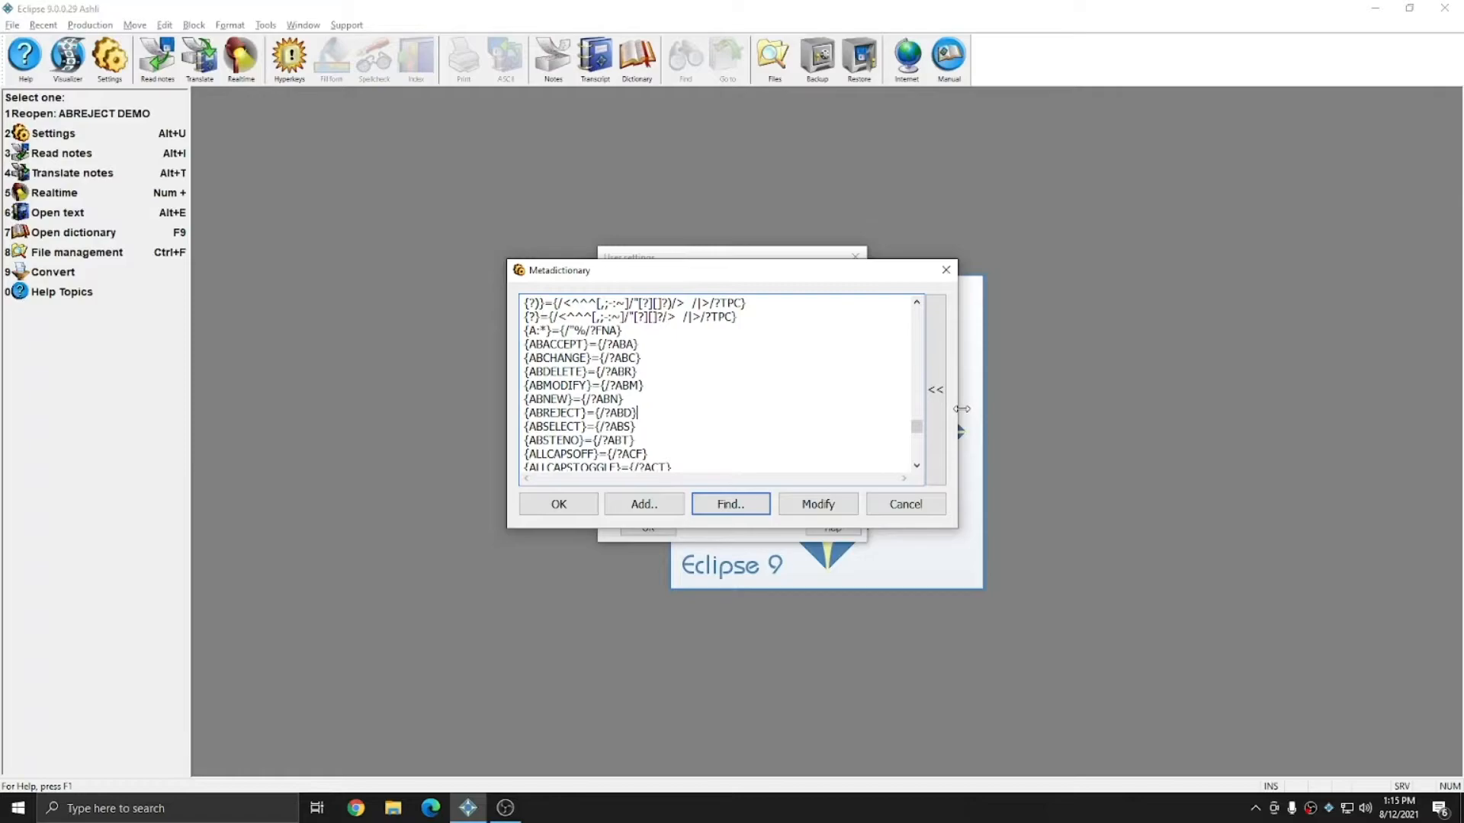
{"action": "key", "text": "Return"}
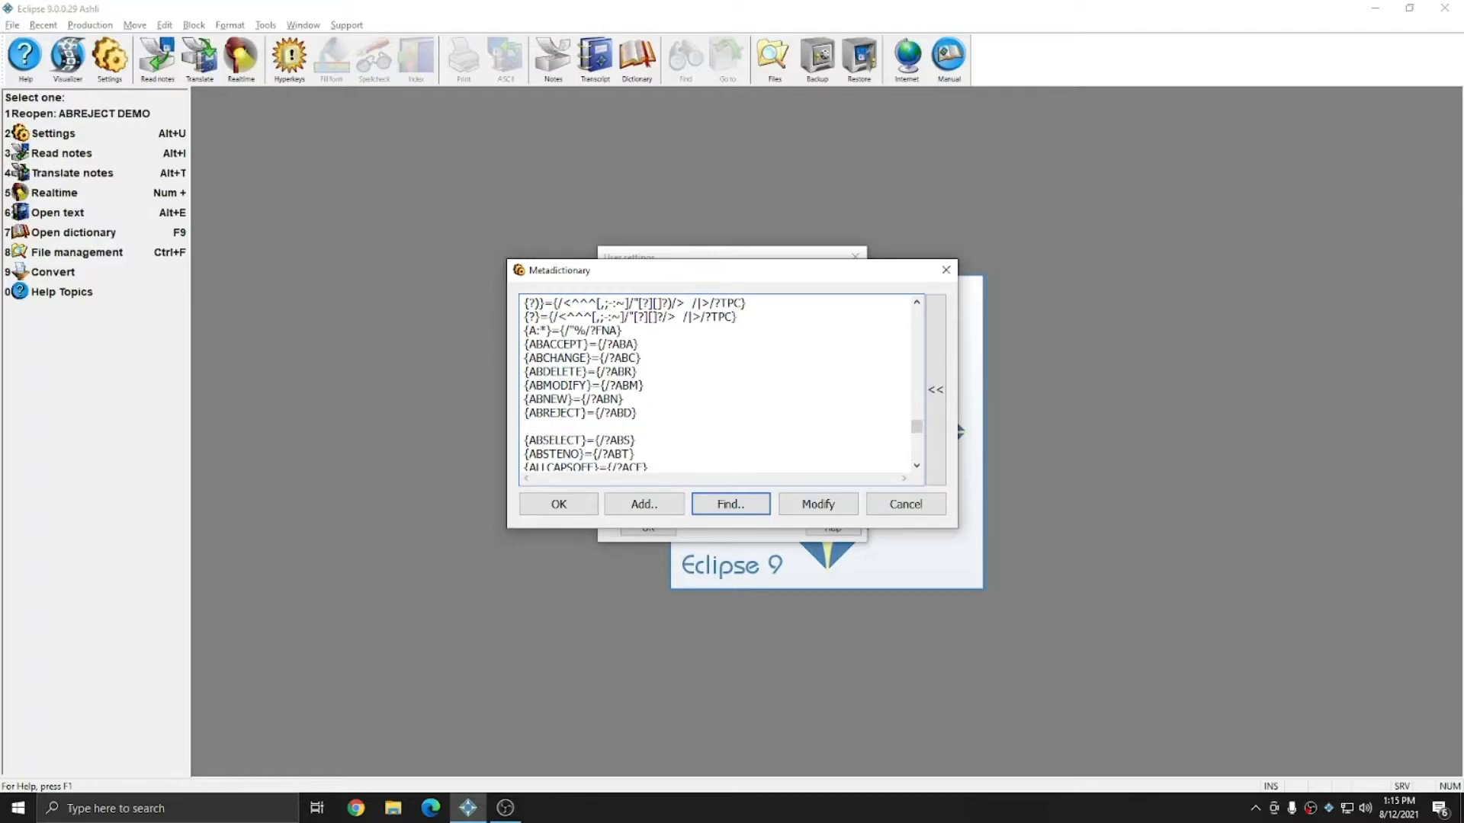
{"action": "type", "text": "{ABREJECT}={/?ABD}"}
{"action": "key", "text": "shift+Home"}
{"action": "key", "text": "BackSpace"}
{"action": "key", "text": "BackSpace"}
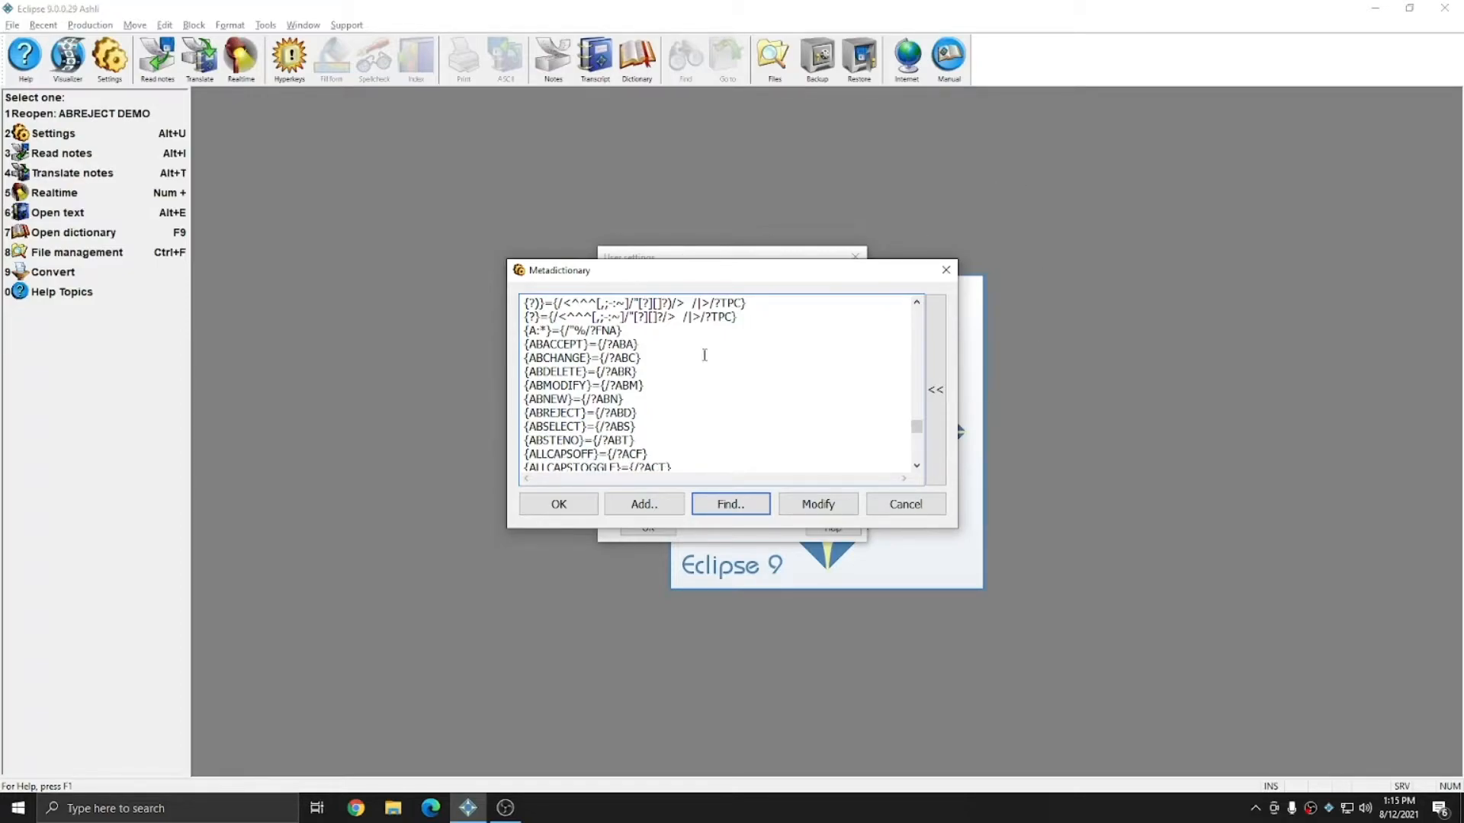
Step: Confirm and close the Metadictionary and User settings dialogs
{"action": "left_click", "coordinate": [559, 503]}
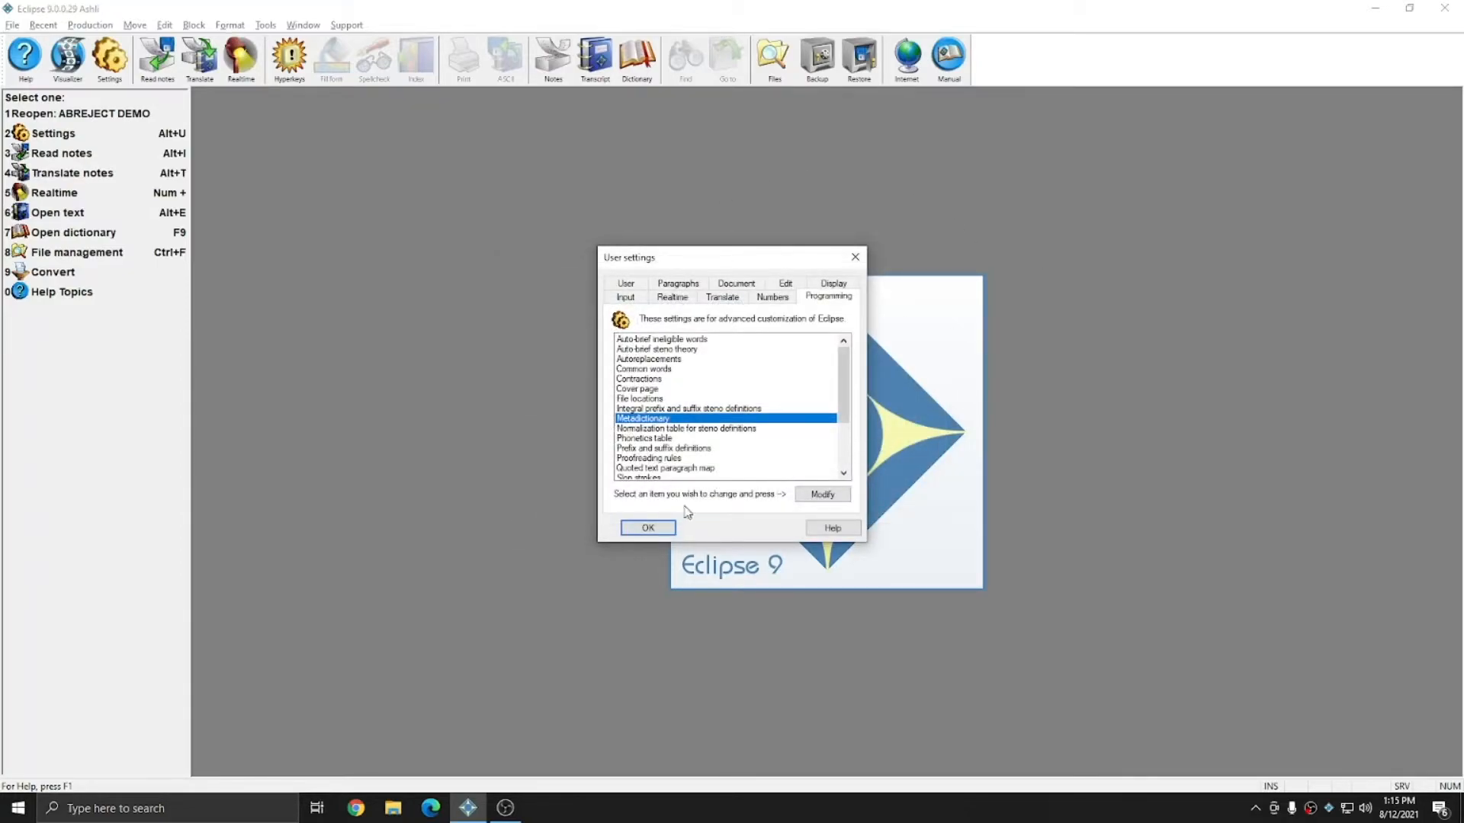
{"action": "left_click", "coordinate": [648, 528]}
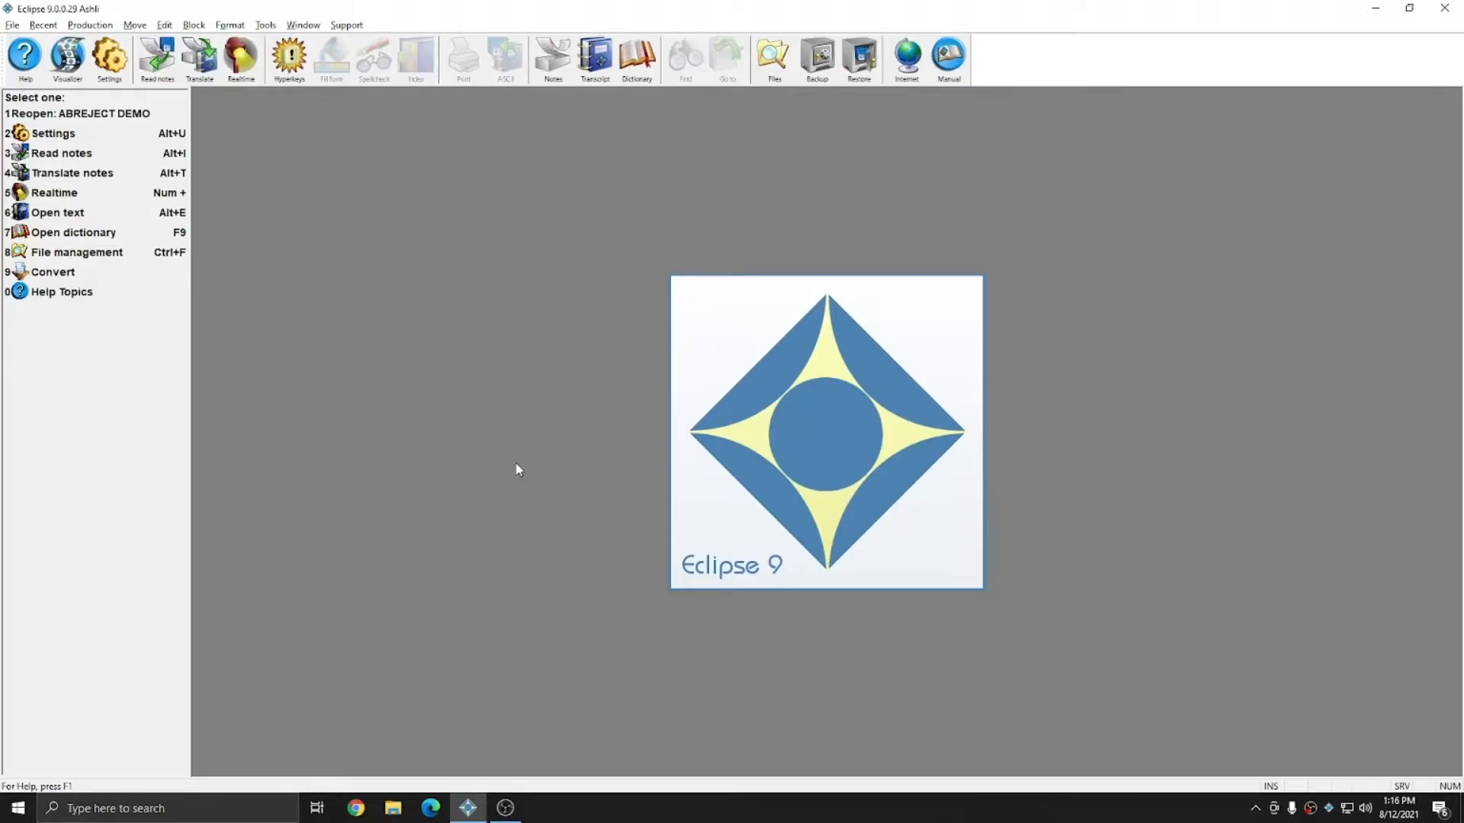
Step: Define the steno stroke R E PBLG as {ABREJECT} in the main dictionary
{"action": "key", "text": "ctrl+slash"}
{"action": "key", "text": "g"}
{"action": "key", "text": "k"}
{"action": "key", "text": "l"}
{"action": "key", "text": "i"}
{"action": "key", "text": "o"}
{"action": "key", "text": "n"}
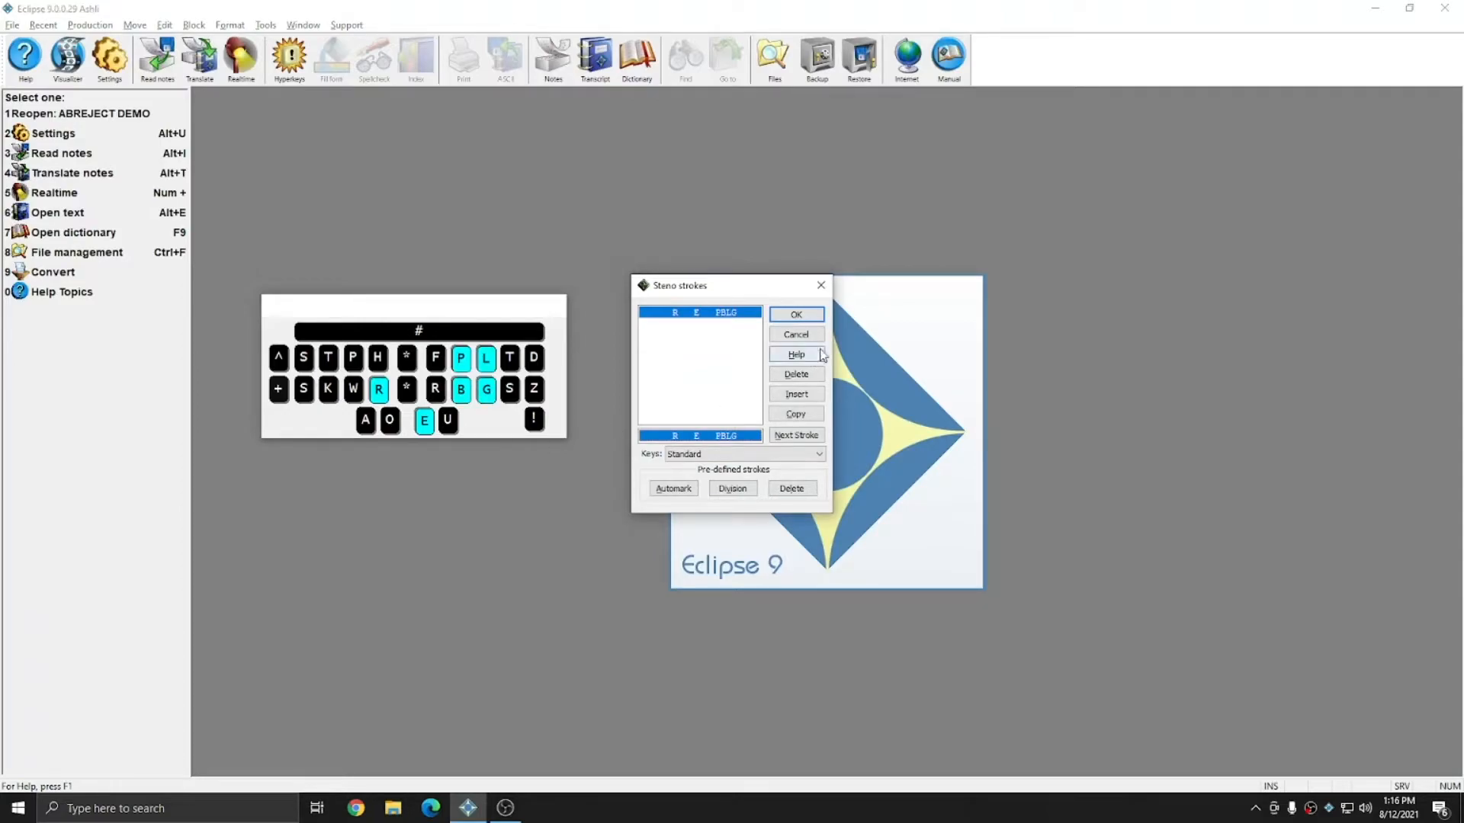
{"action": "left_click", "coordinate": [796, 314]}
{"action": "type", "text": "{ABREJECT}"}
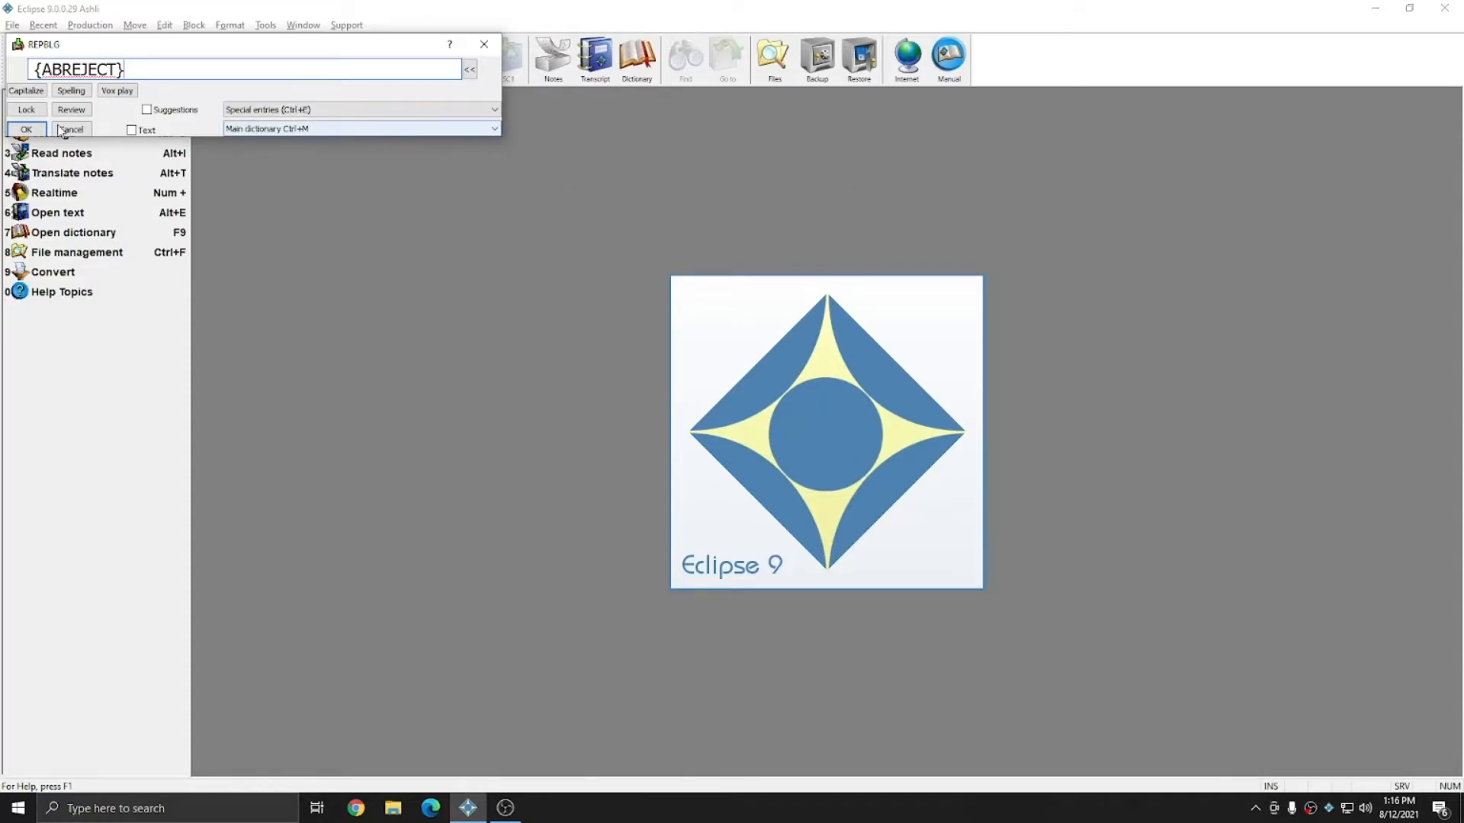
{"action": "left_click", "coordinate": [23, 129]}
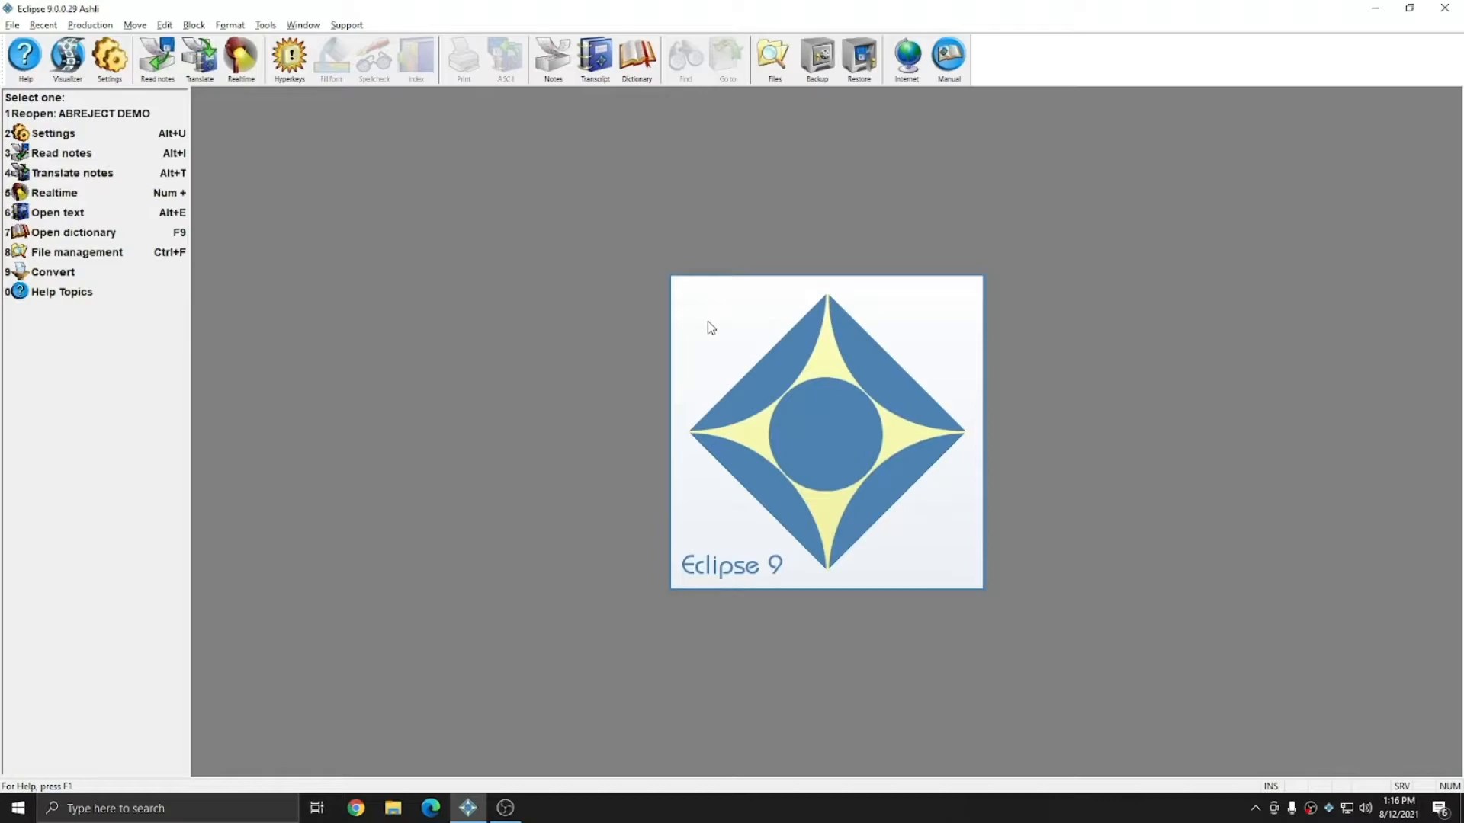
Step: Start a Virtual realtime translation of the ABREJECT DEMO notes, retranslating the existing job
{"action": "key", "text": "alt+t"}
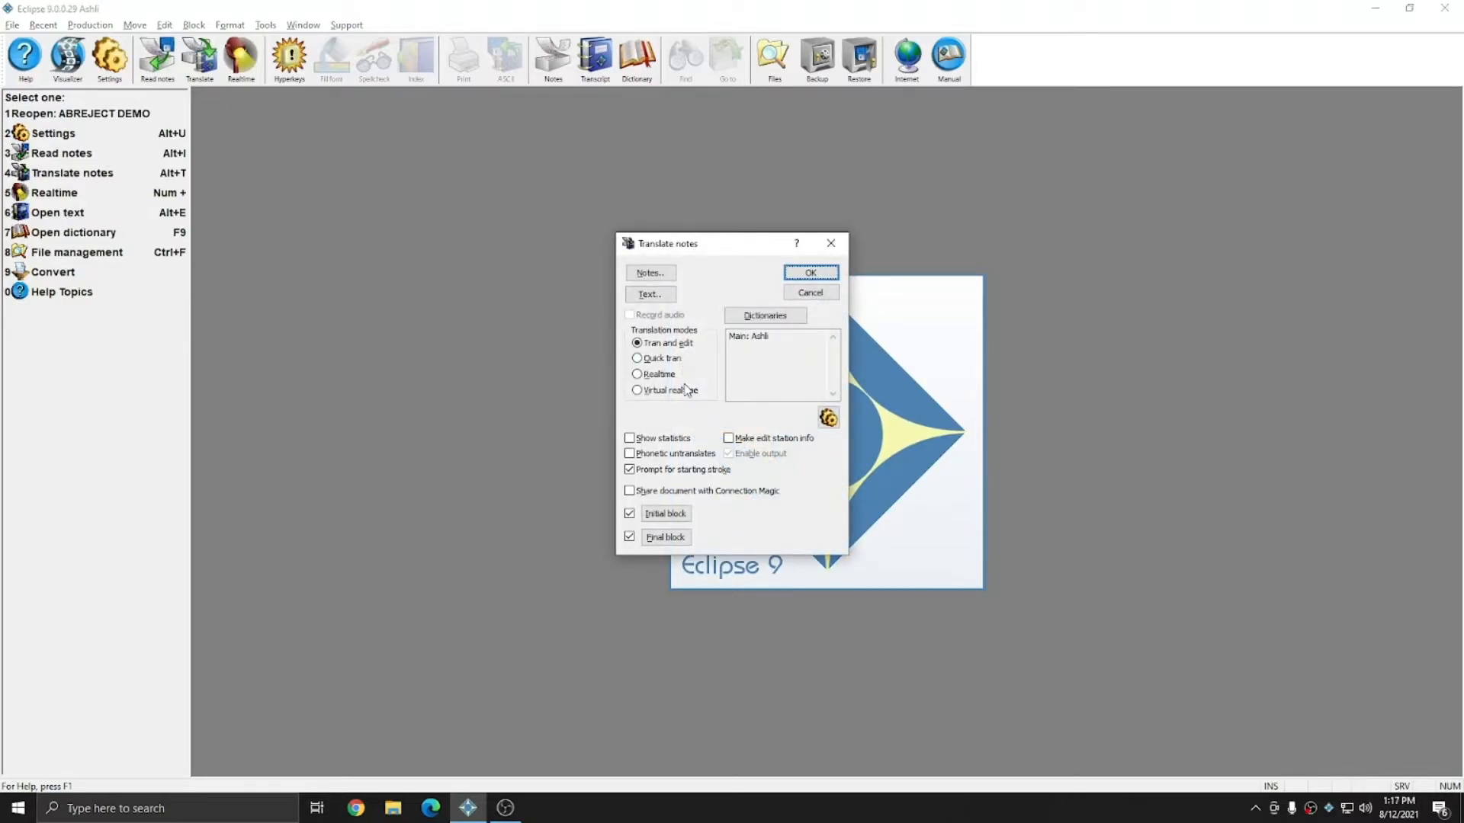
{"action": "left_click", "coordinate": [677, 392]}
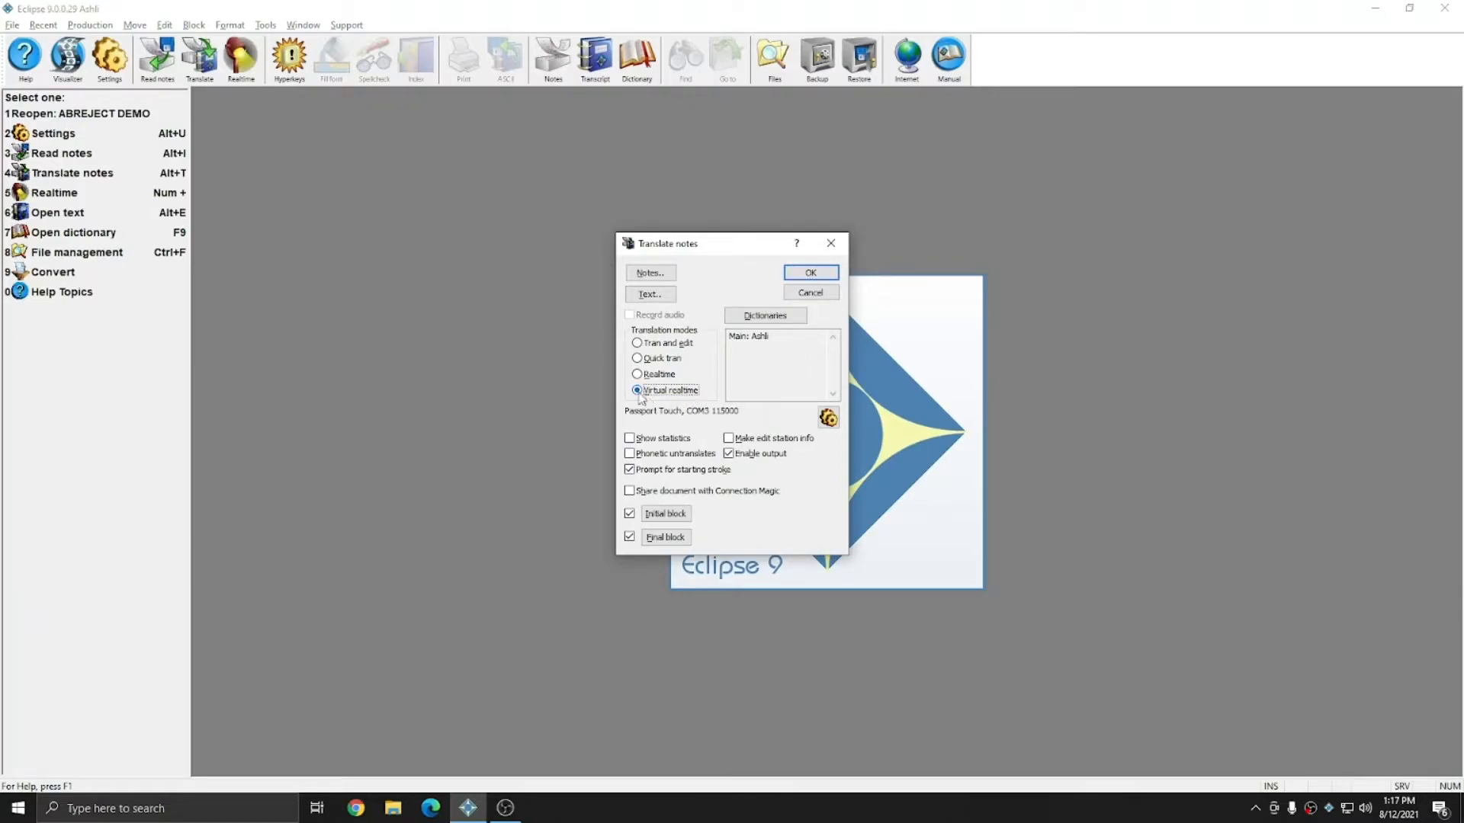
{"action": "left_click", "coordinate": [662, 273]}
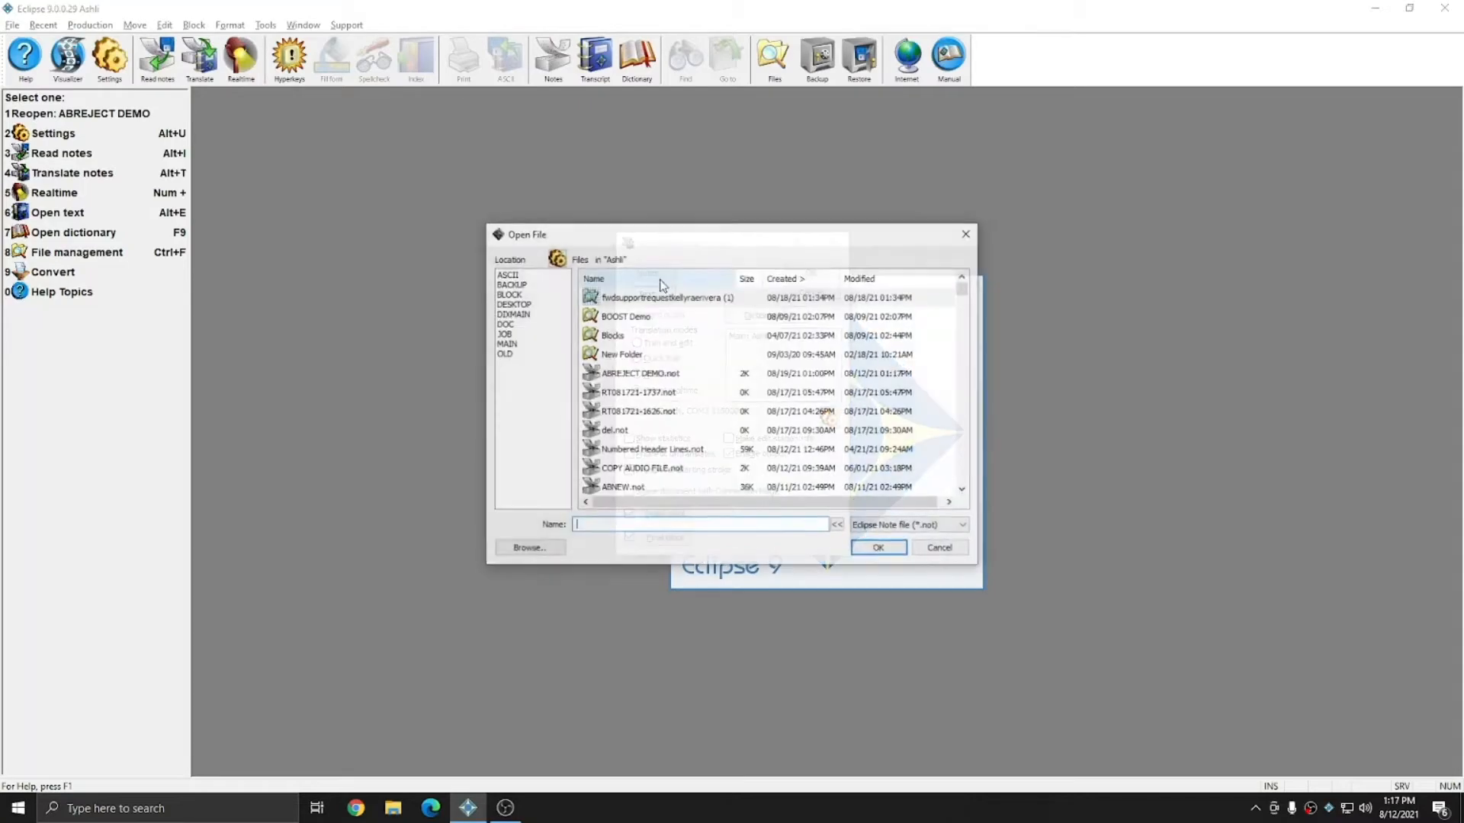
{"action": "double_click", "coordinate": [643, 375]}
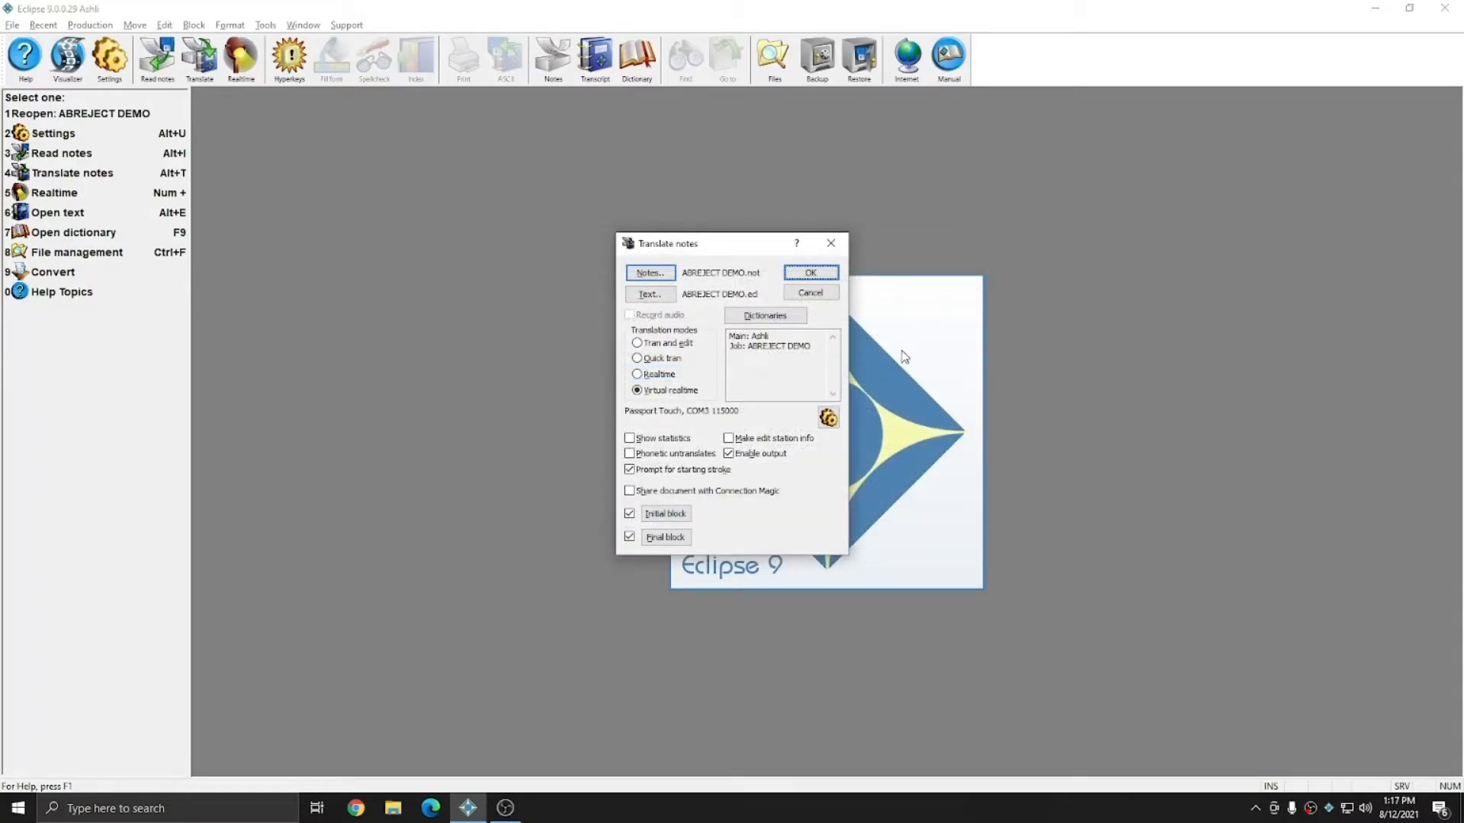
{"action": "left_click", "coordinate": [813, 273]}
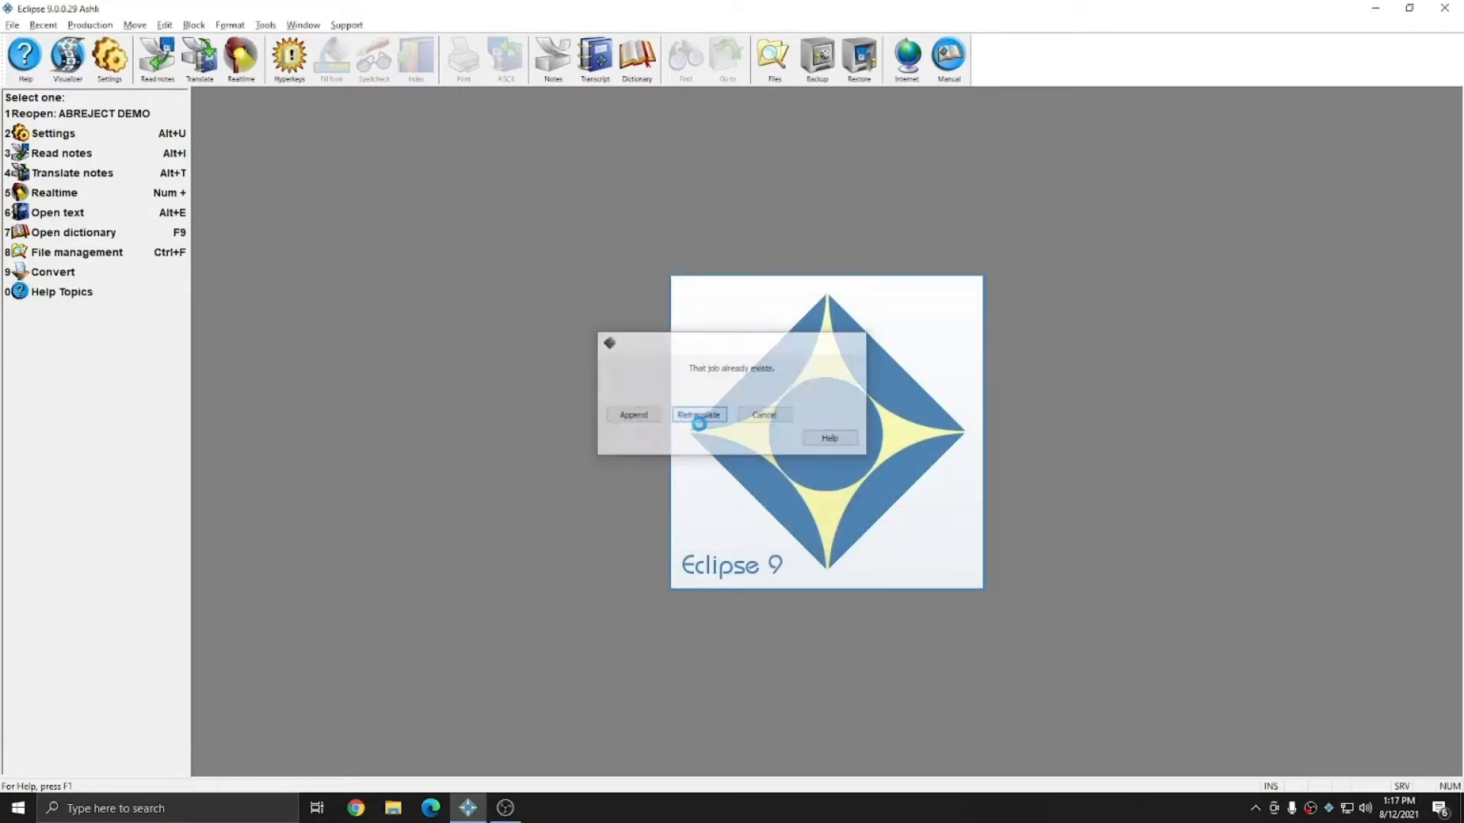
{"action": "left_click", "coordinate": [688, 421]}
{"action": "left_click_drag", "start_coordinate": [786, 145], "coordinate": [131, 103]}
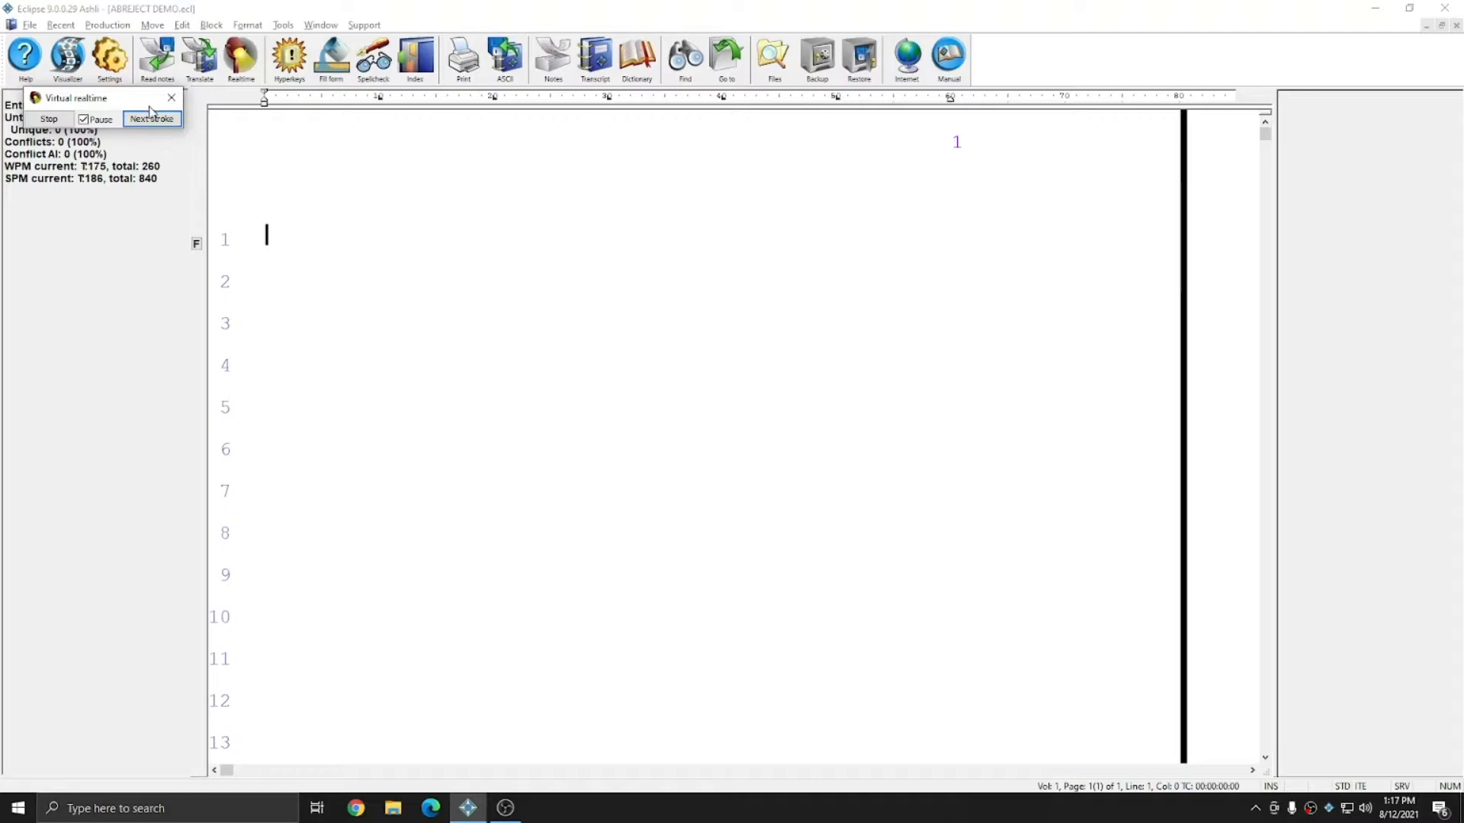
Step: Advance the virtual realtime translation stroke by stroke through the opening questions and answers
{"action": "left_click", "coordinate": [148, 124]}
{"action": "left_click", "coordinate": [148, 125]}
{"action": "left_click", "coordinate": [148, 124]}
{"action": "left_click", "coordinate": [148, 124]}
{"action": "left_click", "coordinate": [148, 125]}
{"action": "left_click", "coordinate": [148, 124]}
{"action": "left_click", "coordinate": [147, 124]}
{"action": "left_click", "coordinate": [148, 124]}
{"action": "left_click", "coordinate": [148, 124]}
{"action": "left_click", "coordinate": [148, 125]}
{"action": "left_click", "coordinate": [148, 124]}
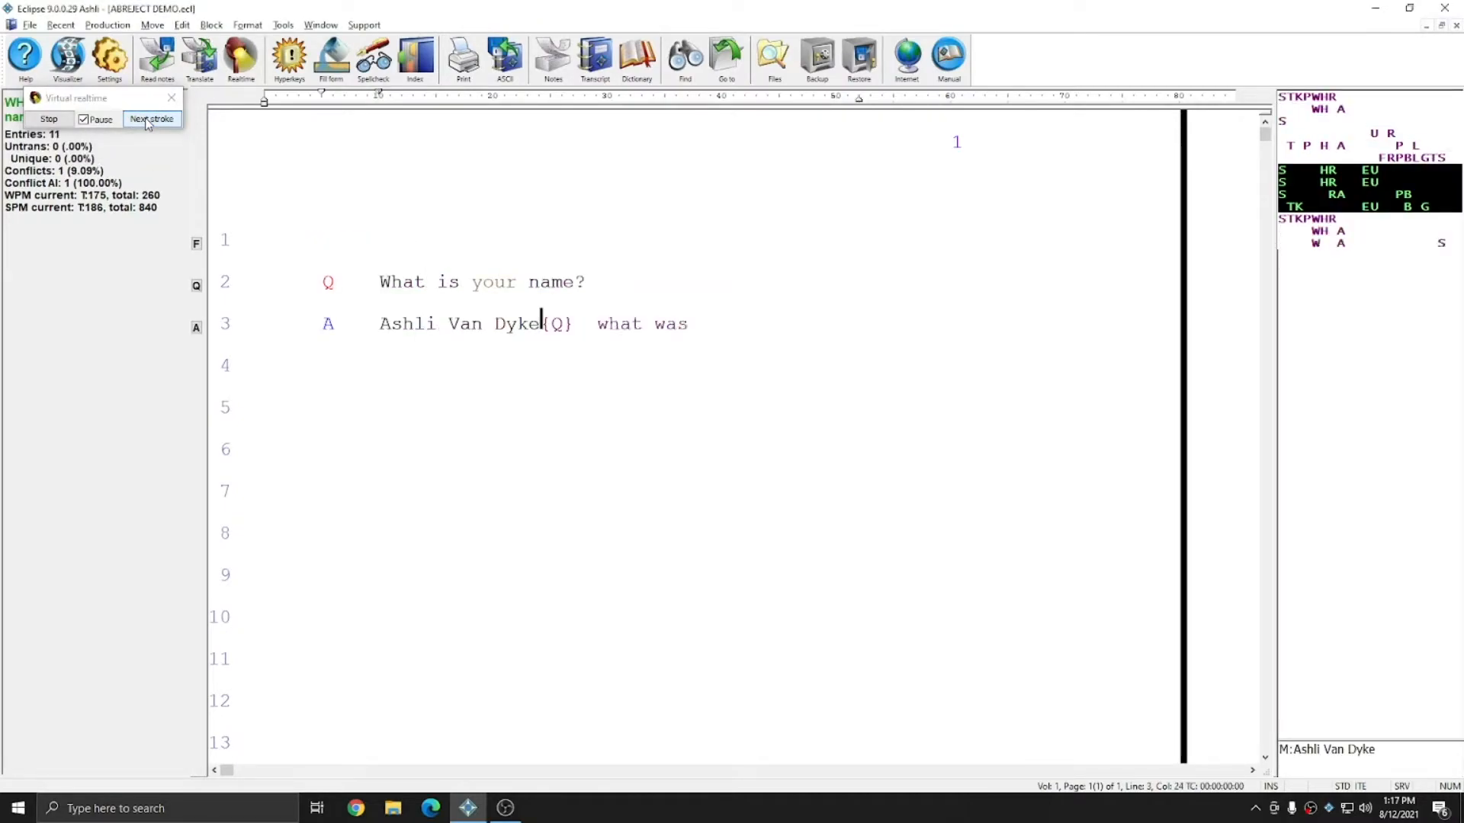
{"action": "left_click", "coordinate": [148, 125]}
{"action": "left_click", "coordinate": [148, 124]}
{"action": "left_click", "coordinate": [148, 124]}
{"action": "left_click", "coordinate": [148, 124]}
{"action": "left_click", "coordinate": [148, 124]}
{"action": "left_click", "coordinate": [148, 124]}
{"action": "left_click", "coordinate": [148, 124]}
{"action": "left_click", "coordinate": [147, 122]}
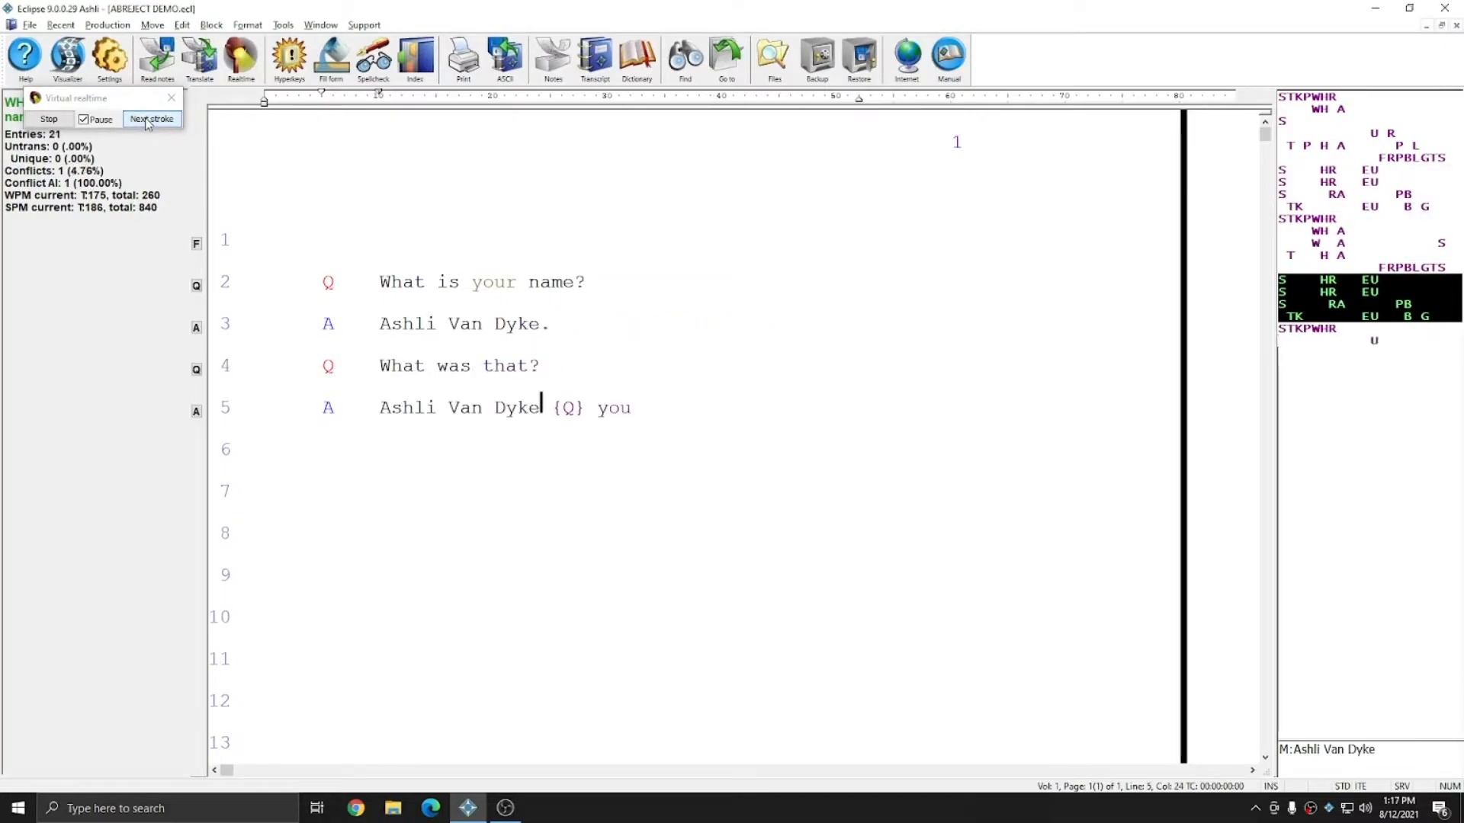
{"action": "left_click", "coordinate": [147, 124]}
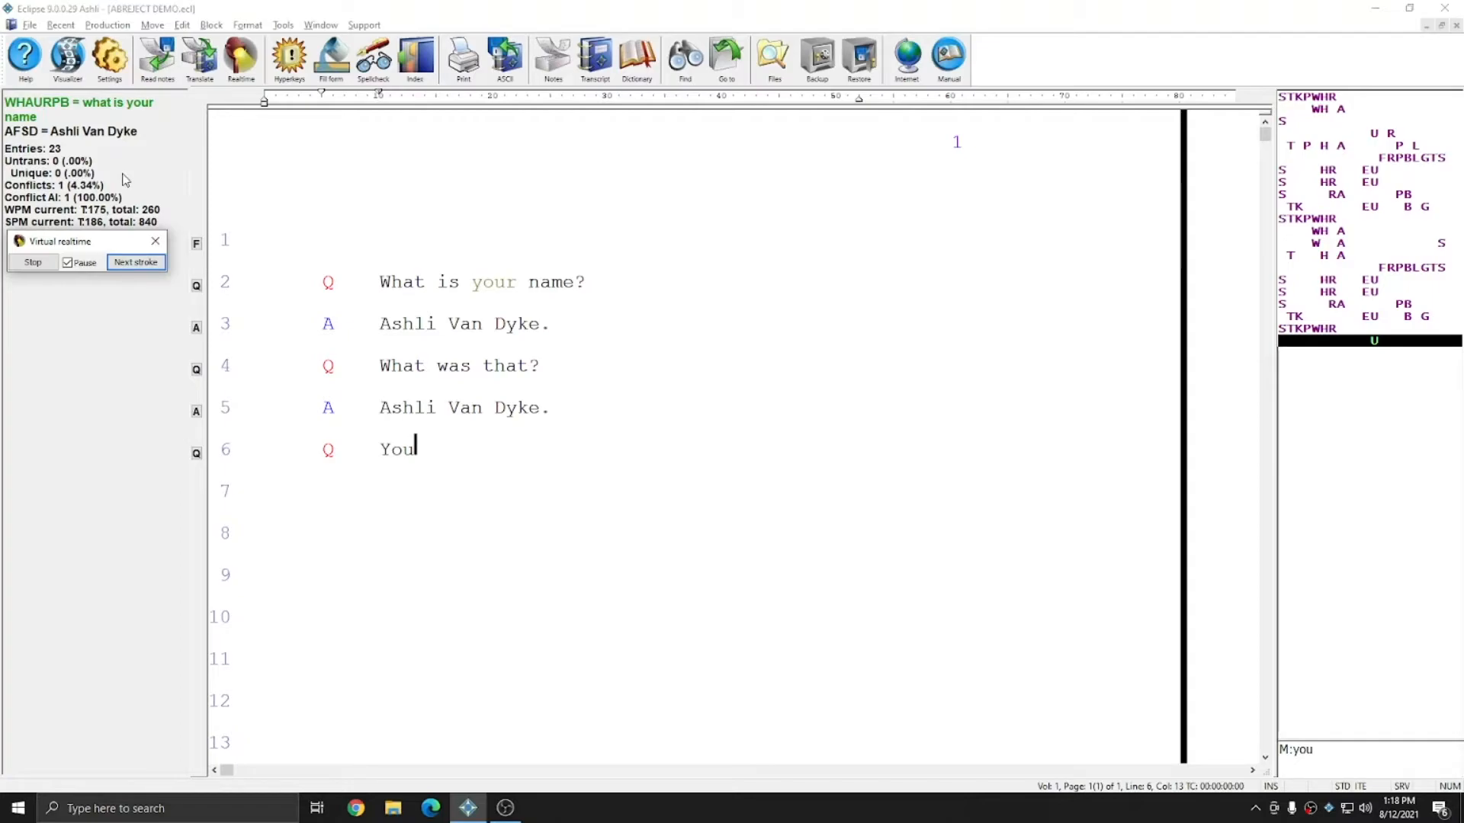
{"action": "left_click", "coordinate": [128, 265]}
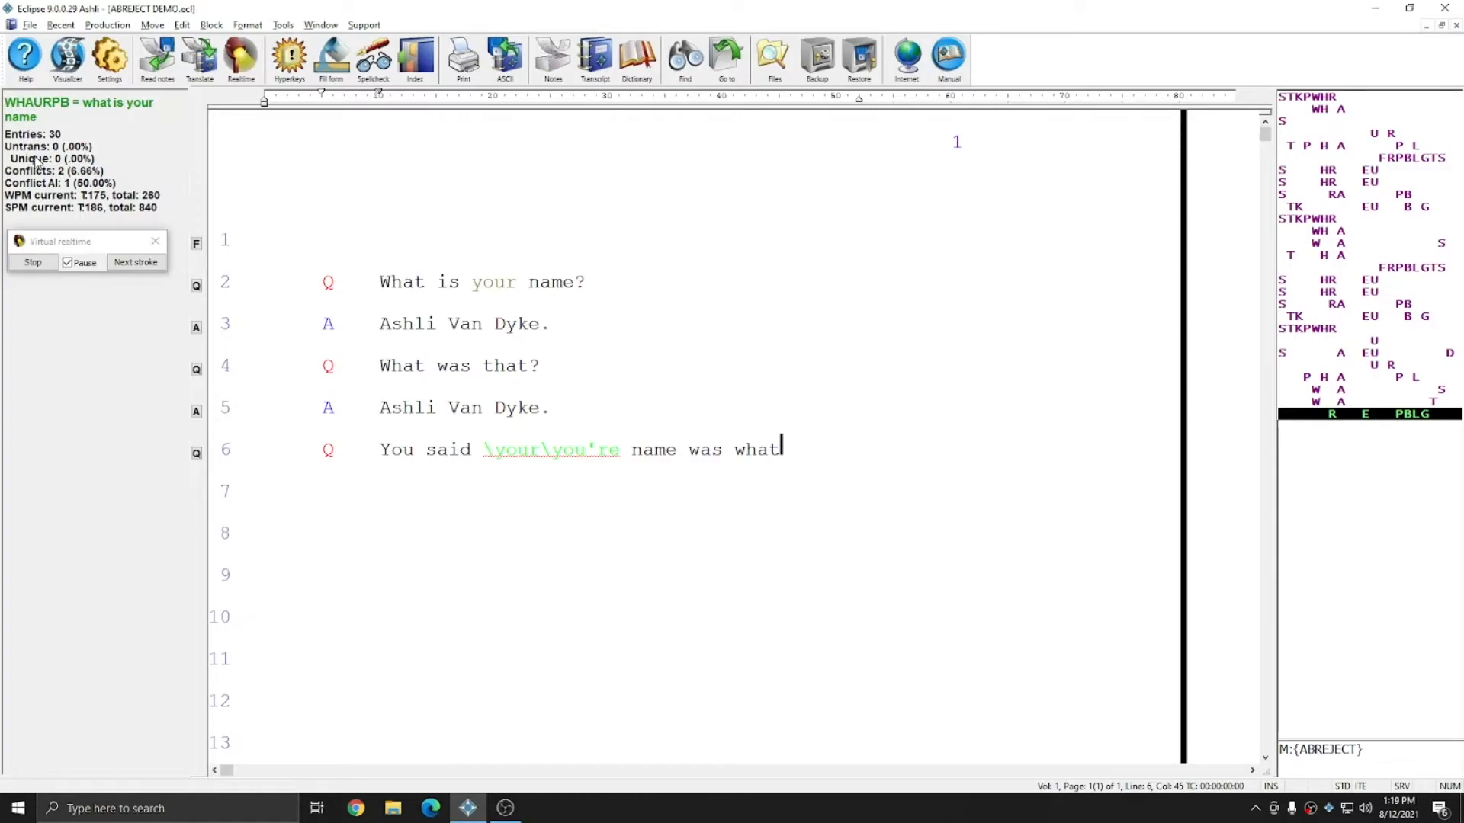
Step: Open the REJECT dictionary to view its entries, then return to the transcript
{"action": "left_click", "coordinate": [639, 64]}
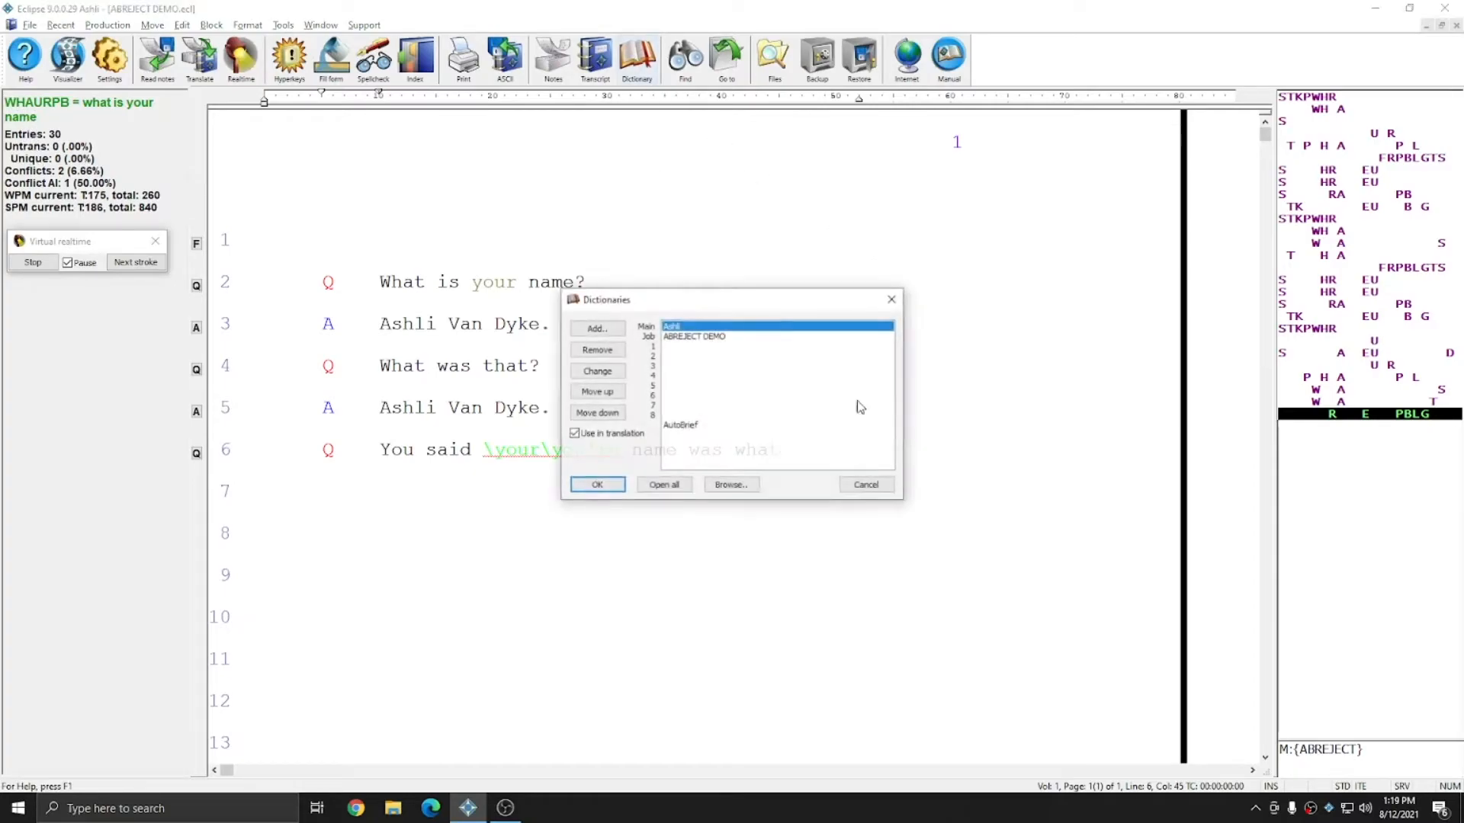
{"action": "left_click", "coordinate": [747, 488]}
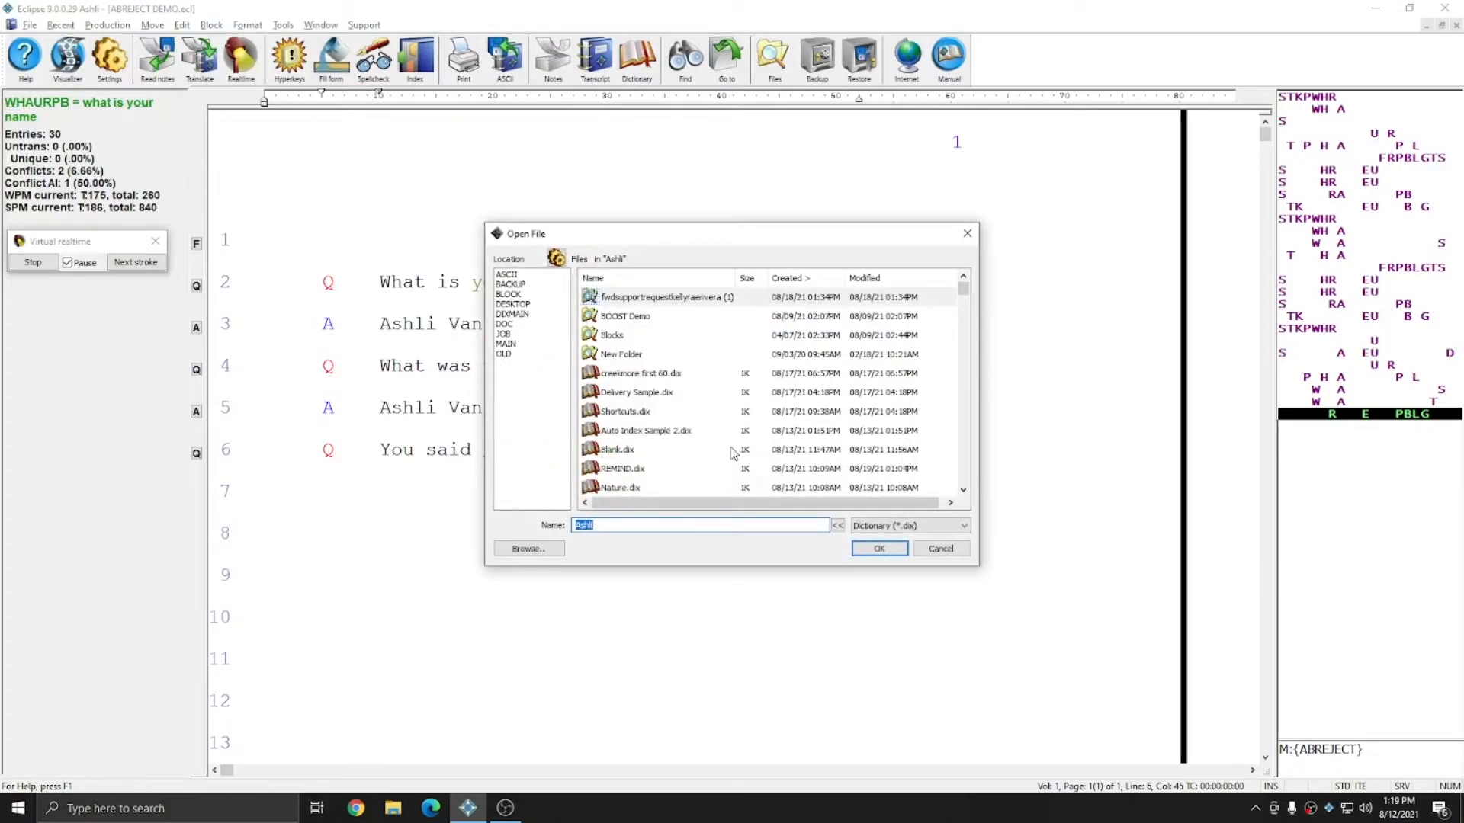
{"action": "type", "text": "re"}
{"action": "double_click", "coordinate": [614, 338]}
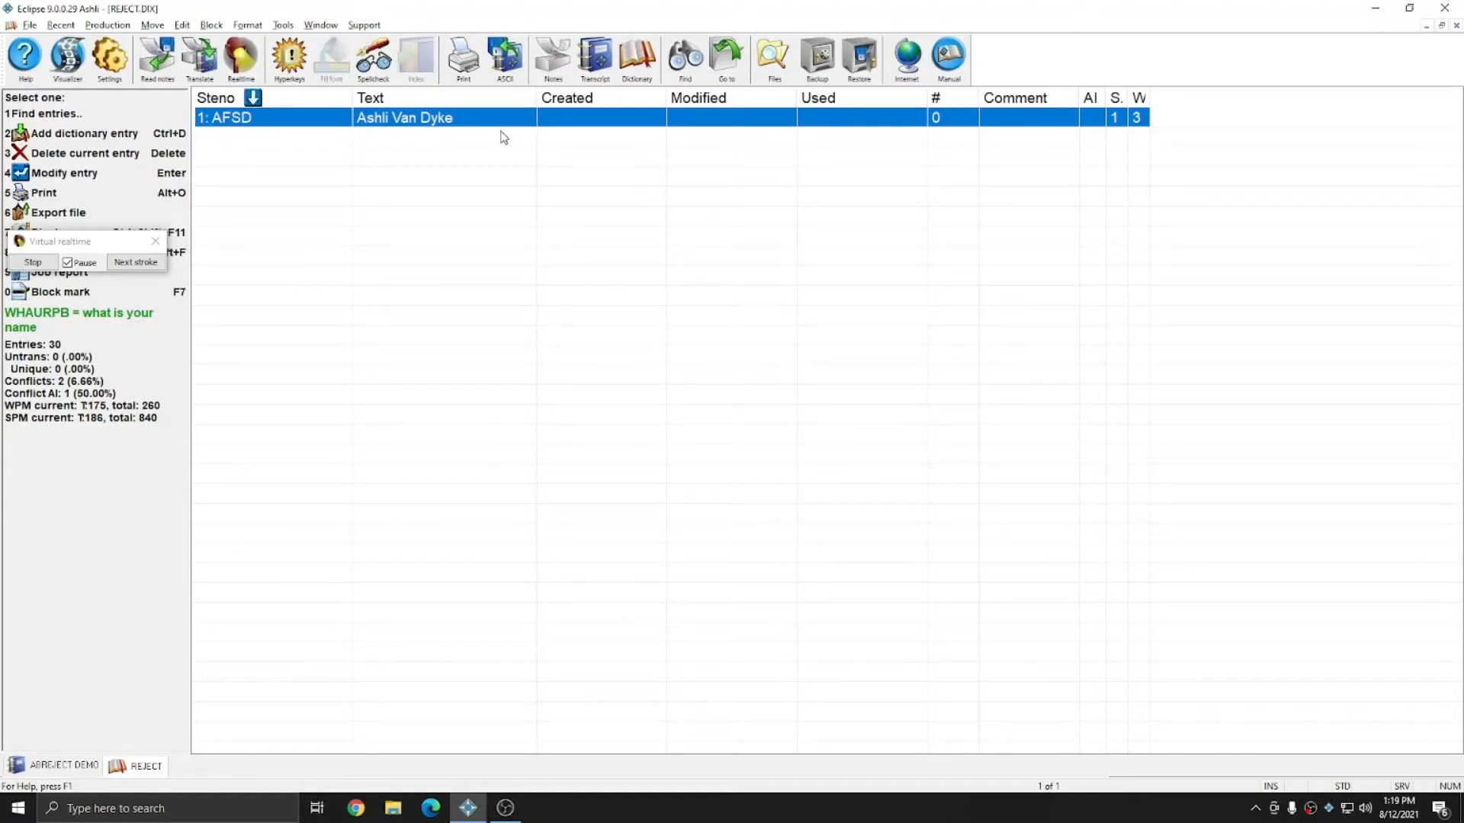
{"action": "key", "text": "Escape"}
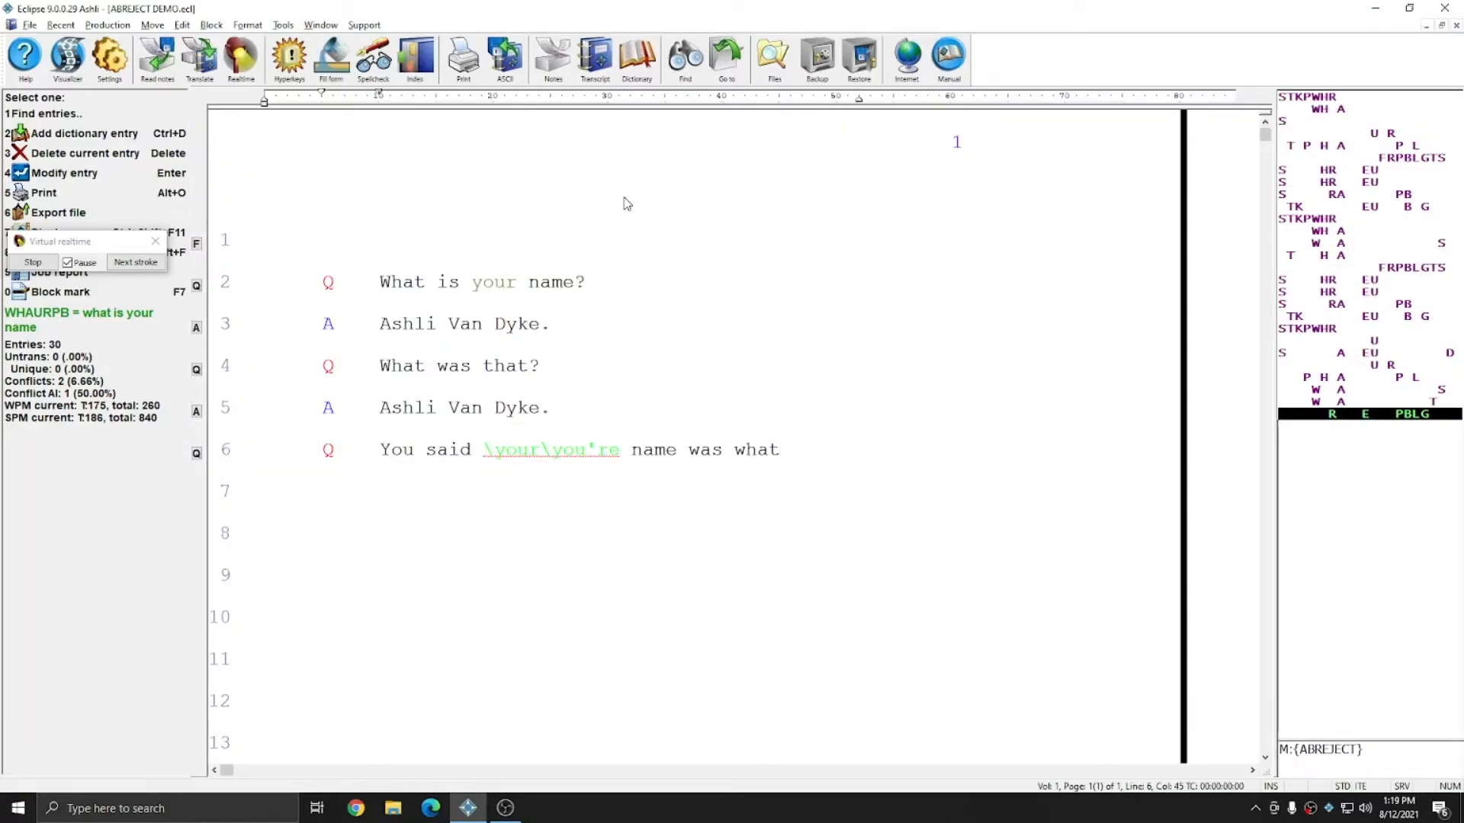
Step: Continue advancing the virtual realtime translation stroke by stroke to the end of the notes
{"action": "left_click", "coordinate": [128, 267]}
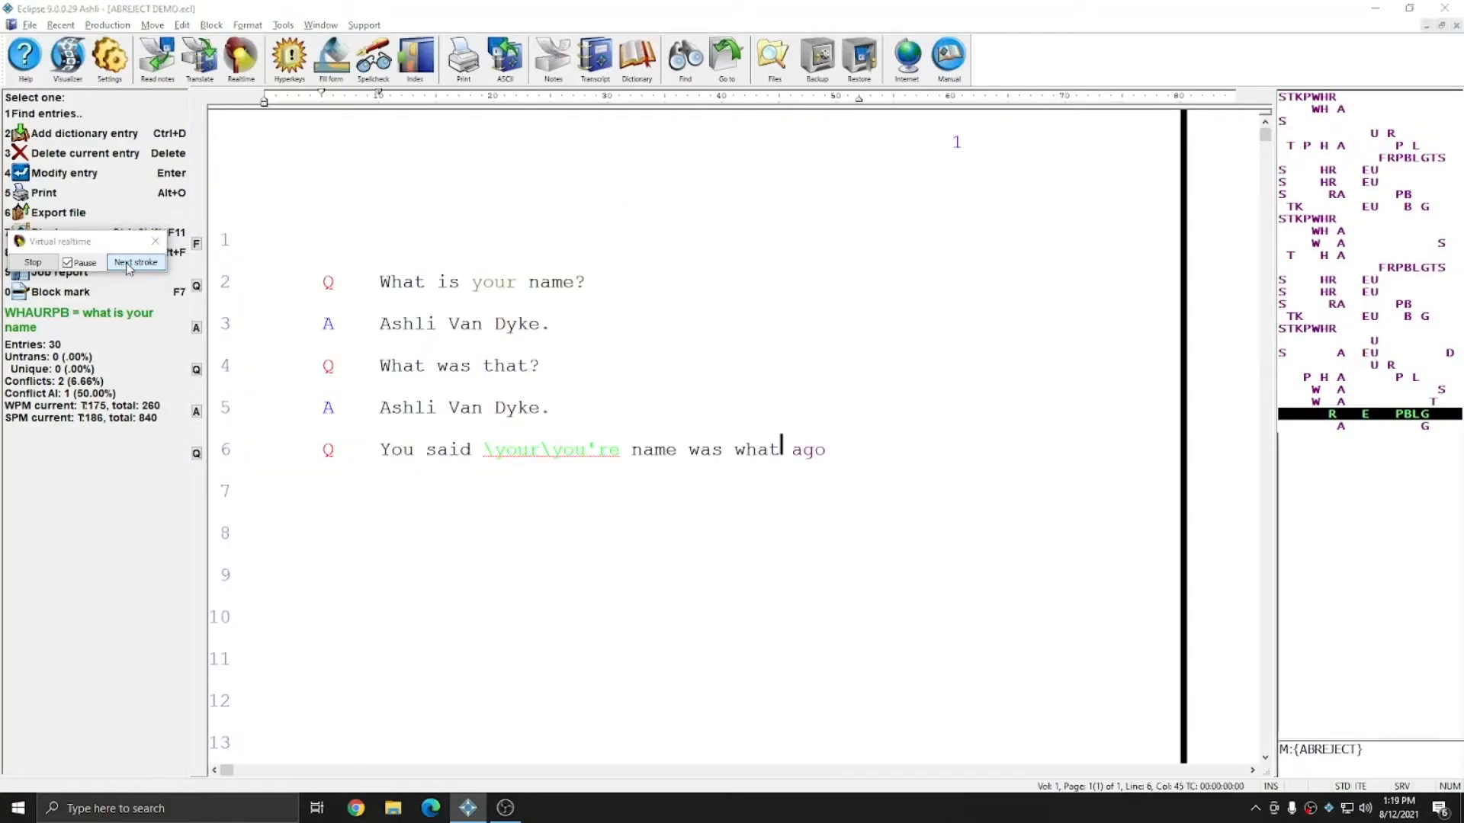
{"action": "left_click", "coordinate": [127, 264]}
{"action": "left_click", "coordinate": [128, 264]}
{"action": "left_click", "coordinate": [127, 264]}
{"action": "left_click", "coordinate": [128, 263]}
{"action": "left_click", "coordinate": [127, 263]}
{"action": "left_click", "coordinate": [127, 264]}
{"action": "left_click", "coordinate": [127, 264]}
{"action": "left_click", "coordinate": [127, 264]}
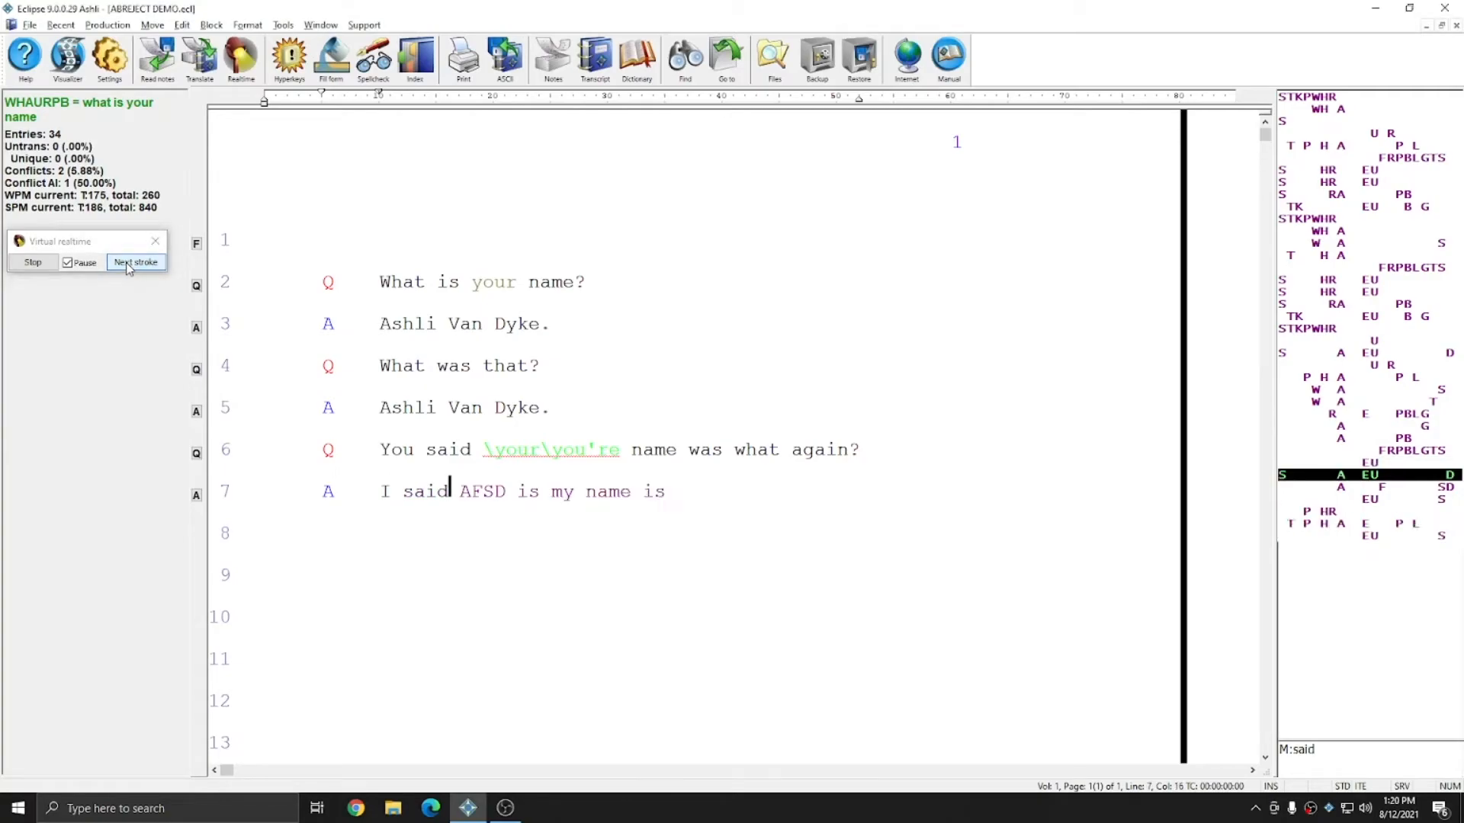
{"action": "left_click", "coordinate": [128, 267]}
{"action": "left_click", "coordinate": [128, 268]}
{"action": "left_click", "coordinate": [463, 496]}
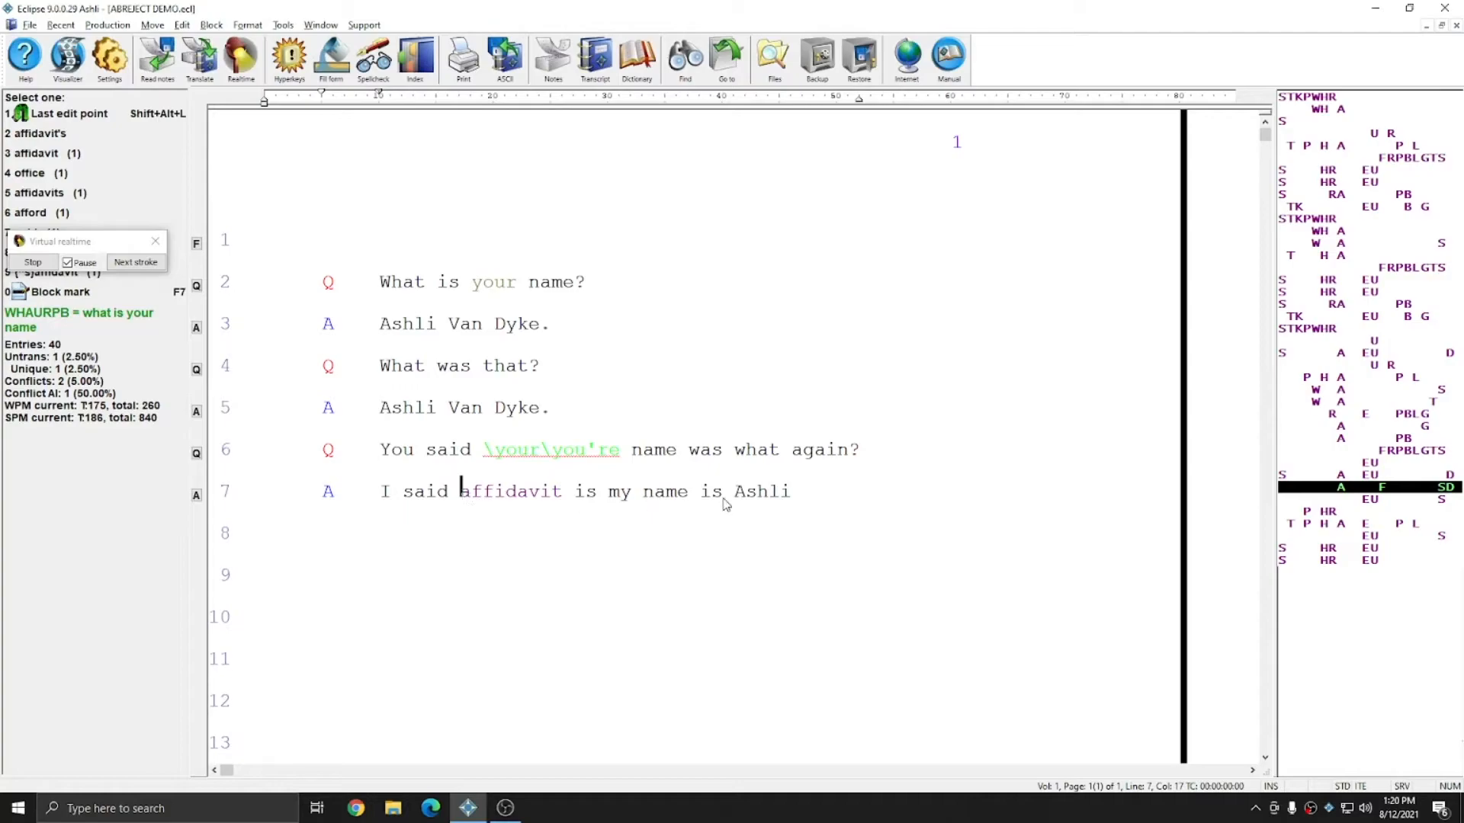
{"action": "left_click", "coordinate": [138, 263]}
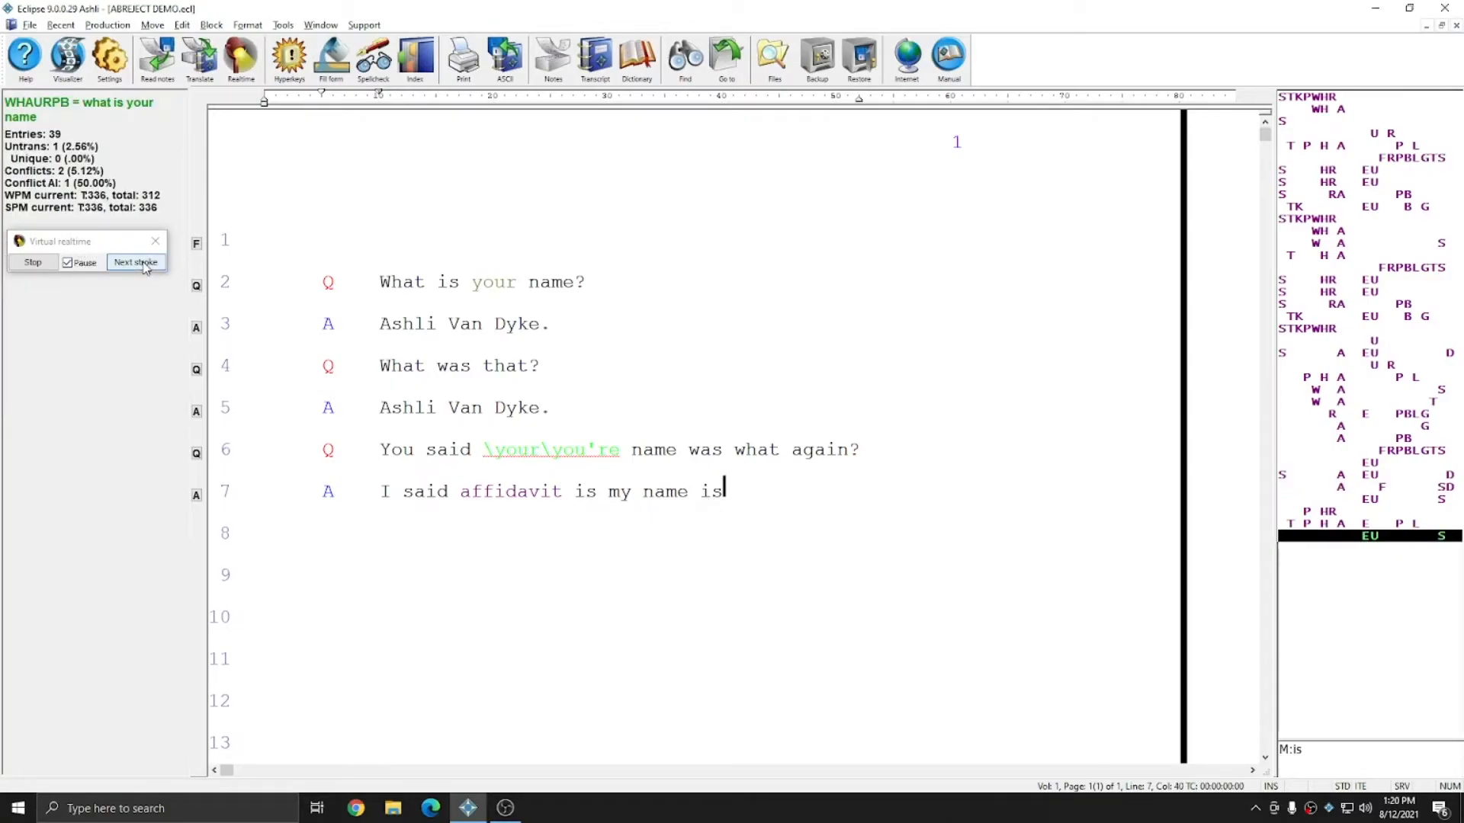
{"action": "left_click", "coordinate": [137, 263]}
{"action": "left_click", "coordinate": [143, 263]}
{"action": "left_click", "coordinate": [143, 263]}
{"action": "left_click", "coordinate": [144, 263]}
{"action": "left_click", "coordinate": [144, 263]}
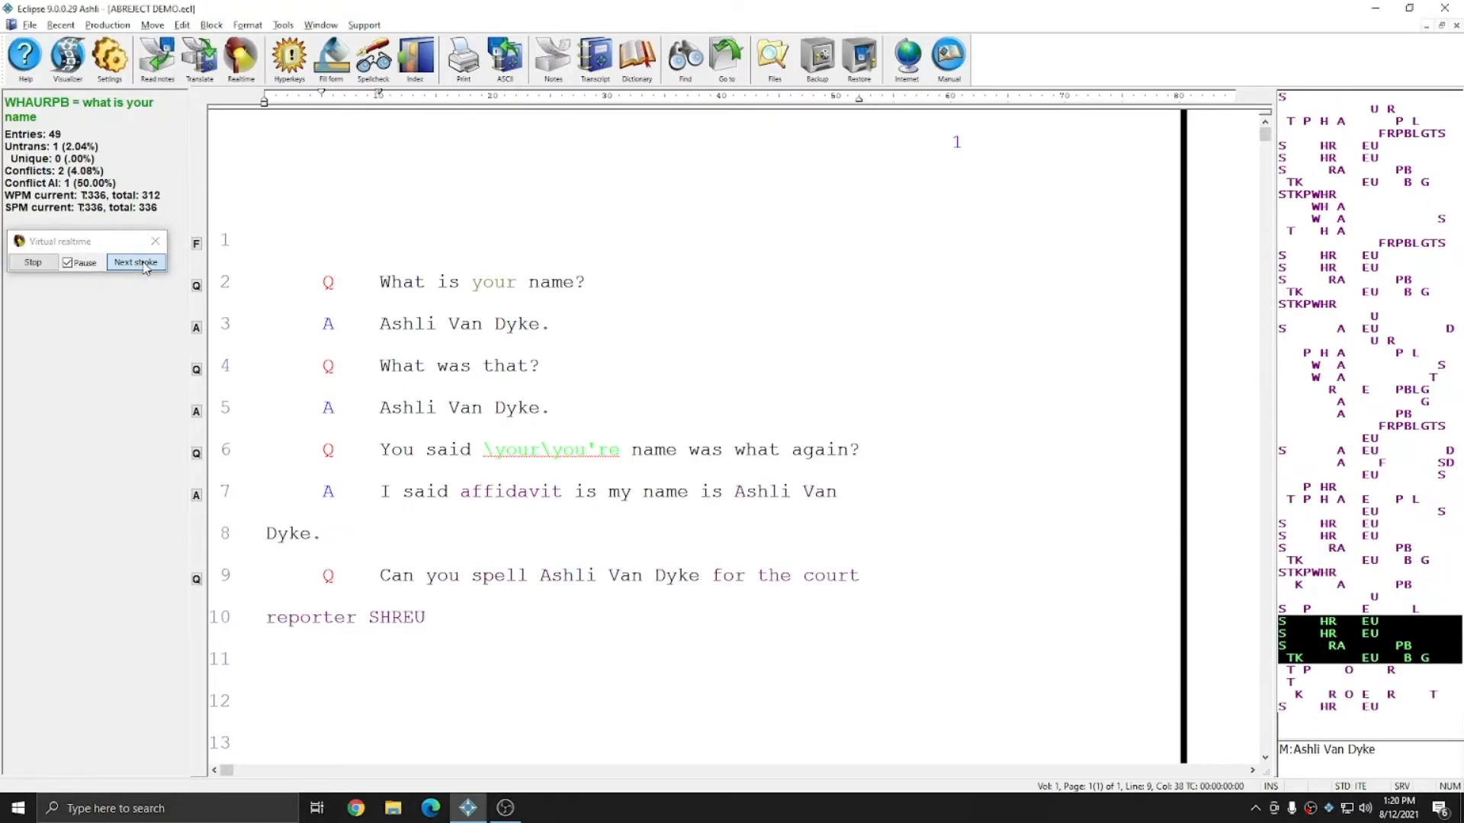
{"action": "left_click", "coordinate": [143, 263]}
{"action": "left_click", "coordinate": [143, 263]}
{"action": "left_click", "coordinate": [143, 263]}
{"action": "left_click", "coordinate": [144, 264]}
{"action": "left_click", "coordinate": [144, 264]}
{"action": "left_click", "coordinate": [144, 263]}
{"action": "left_click", "coordinate": [145, 264]}
{"action": "left_click", "coordinate": [146, 265]}
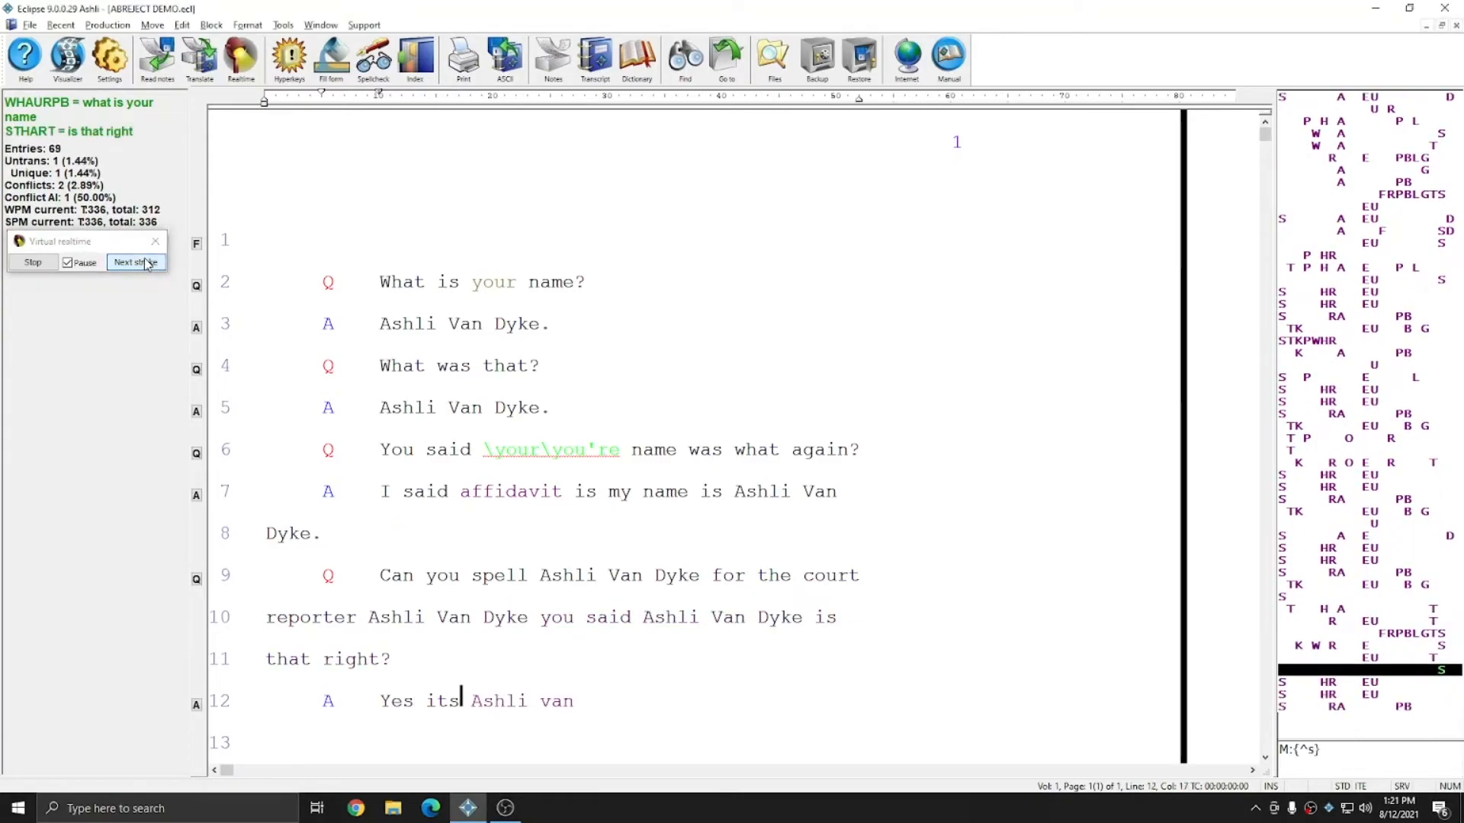
{"action": "left_click", "coordinate": [146, 264]}
{"action": "left_click", "coordinate": [146, 264]}
{"action": "left_click", "coordinate": [145, 263]}
{"action": "left_click", "coordinate": [146, 264]}
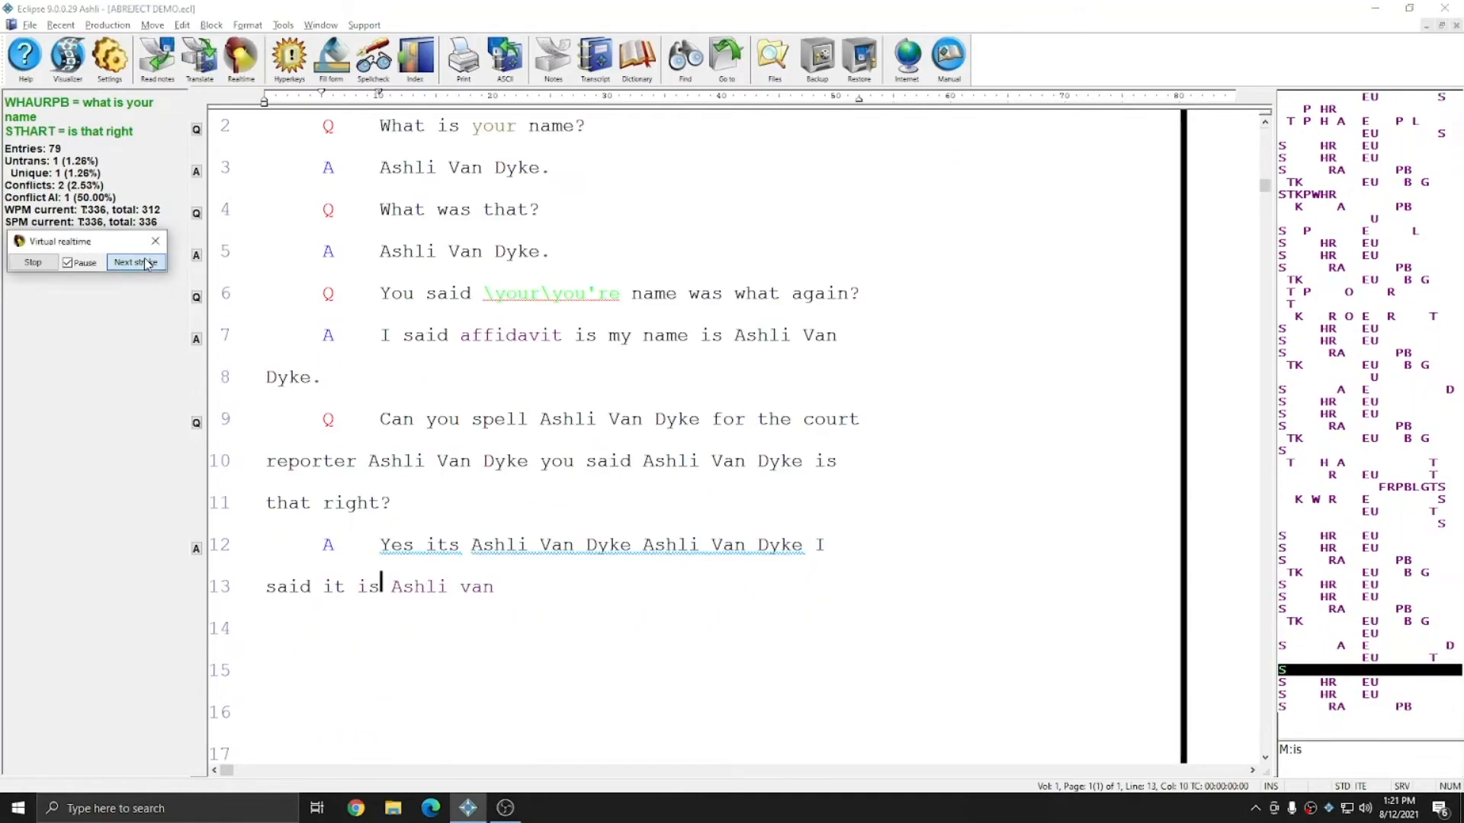
{"action": "left_click", "coordinate": [146, 263]}
{"action": "left_click", "coordinate": [146, 264]}
{"action": "left_click", "coordinate": [146, 264]}
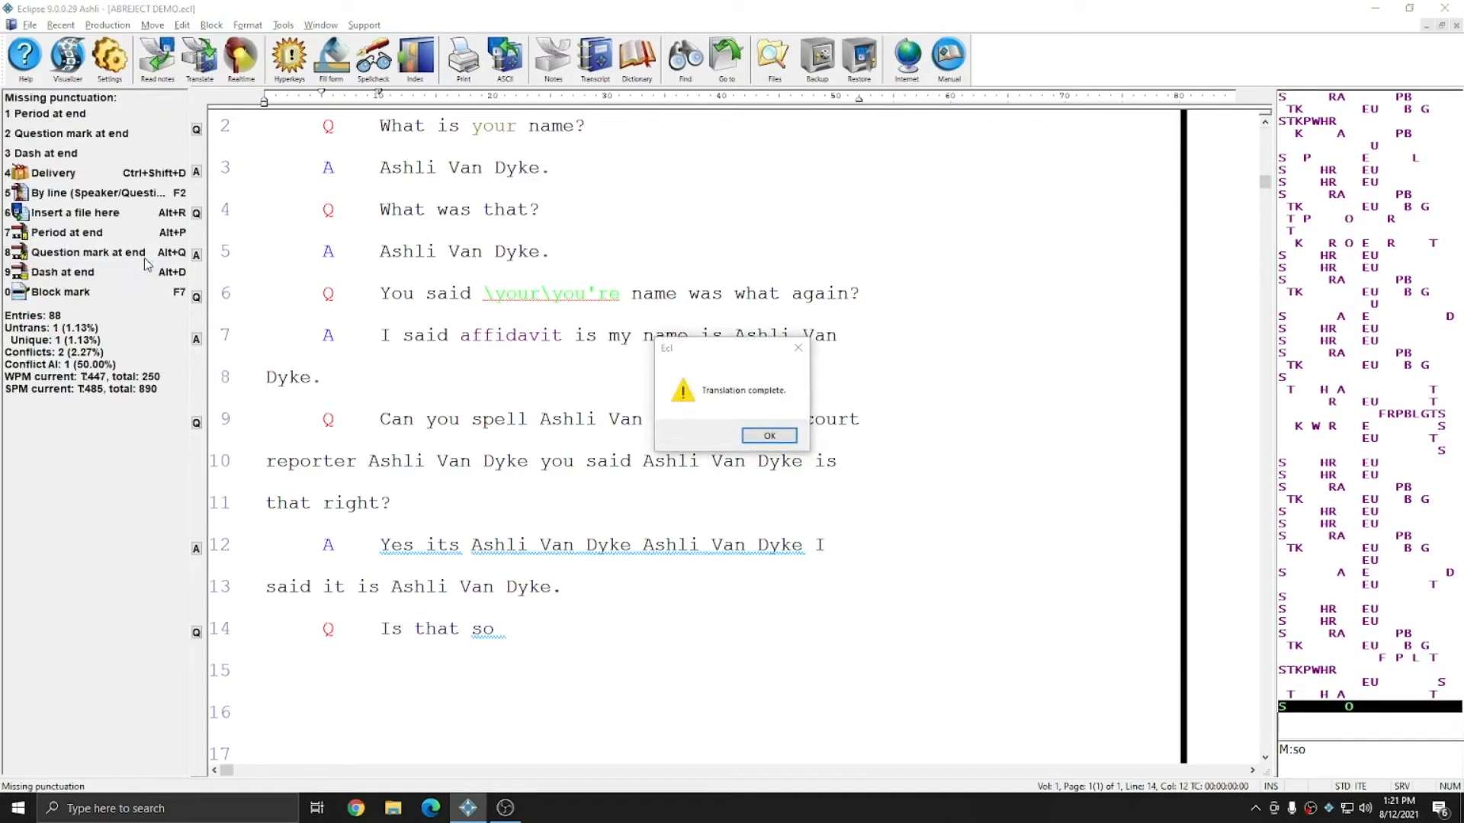
{"action": "left_click", "coordinate": [770, 435]}
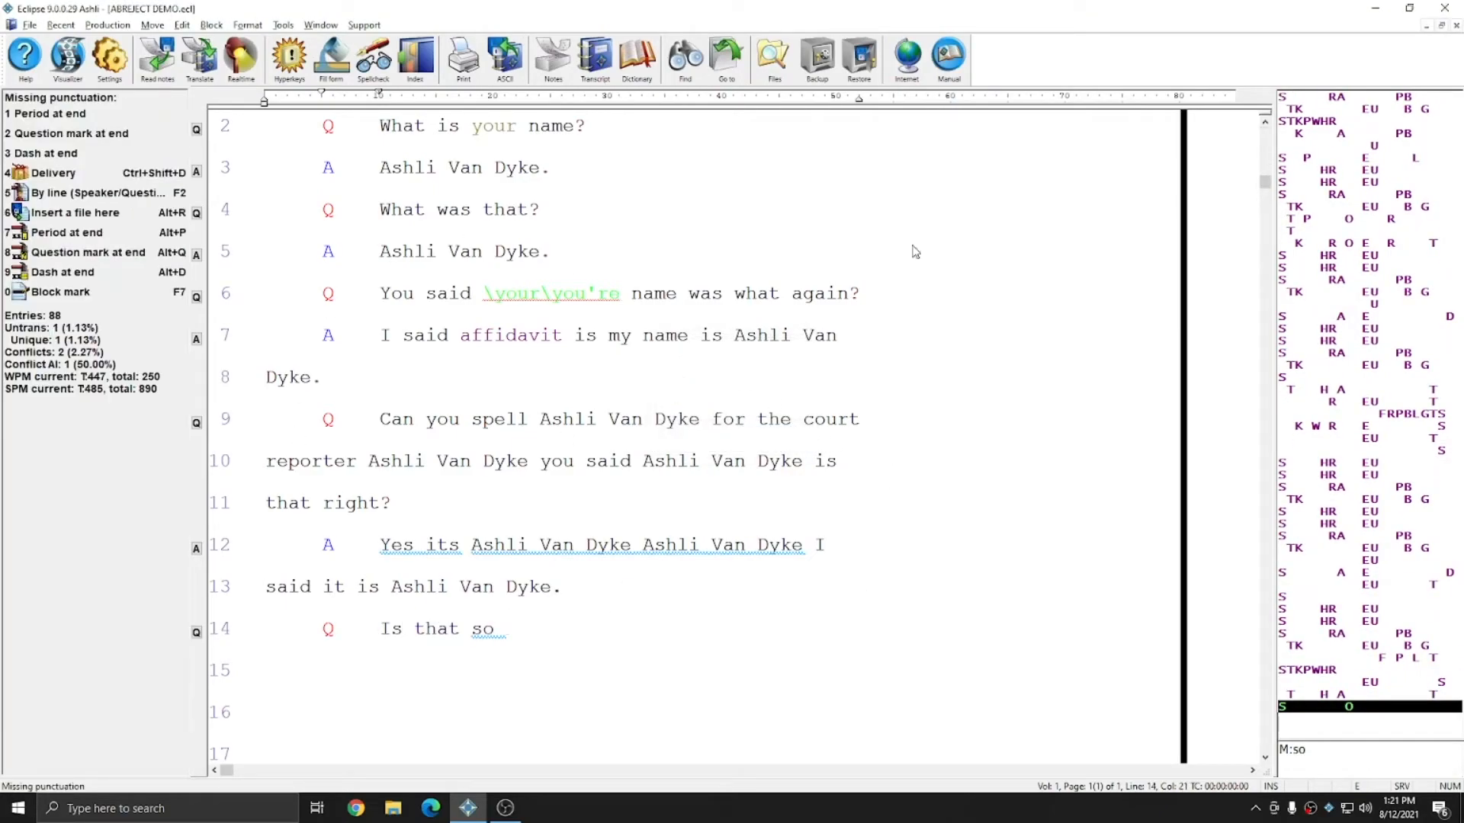
Step: Review the translated name entries in the transcript
{"action": "scroll", "coordinate": [608, 489], "scroll_direction": "up", "scroll_amount": 2}
{"action": "left_click_drag", "start_coordinate": [390, 411], "coordinate": [568, 427]}
{"action": "left_click", "coordinate": [647, 502]}
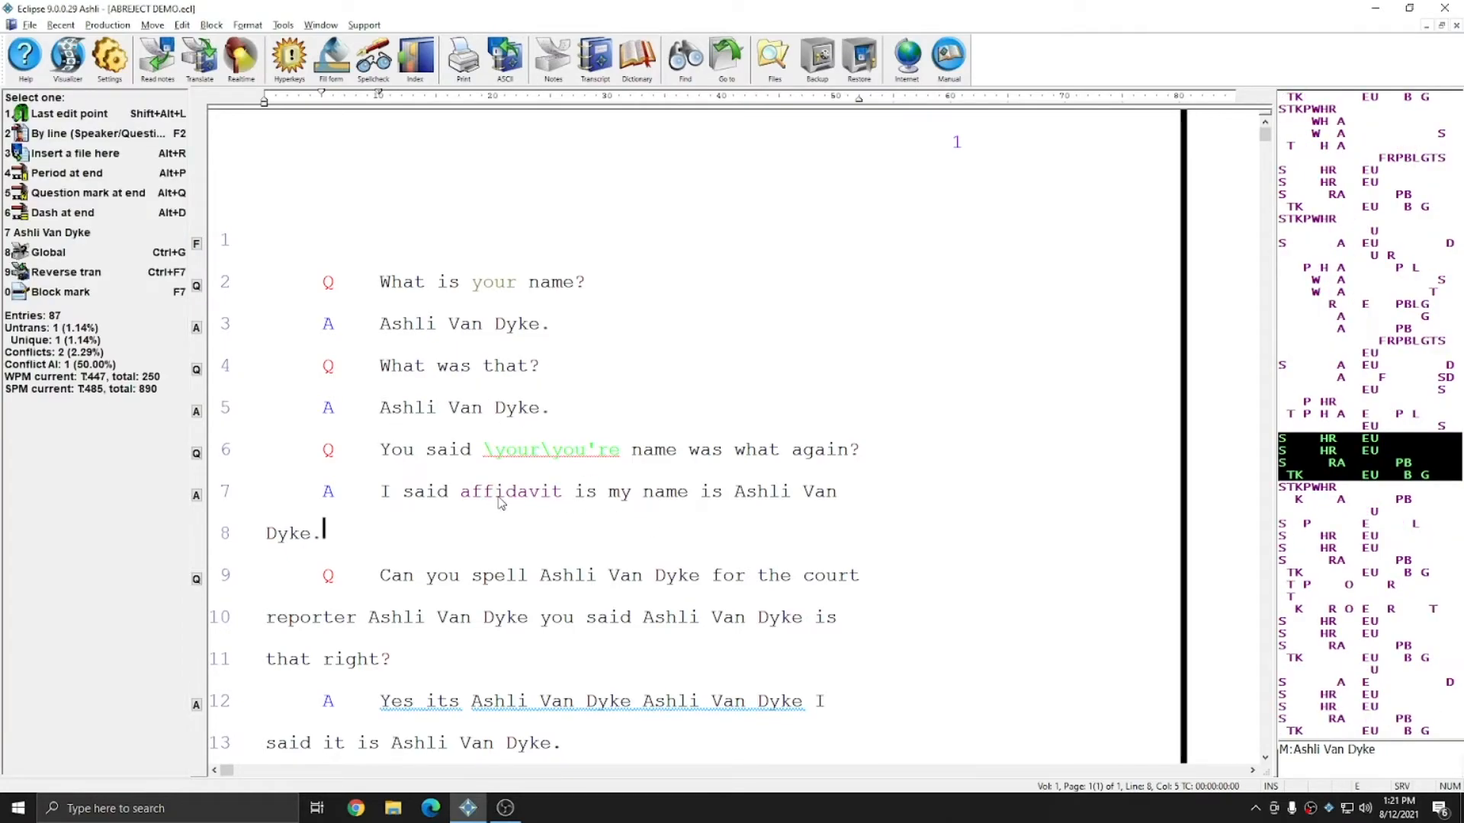
{"action": "scroll", "coordinate": [499, 503], "scroll_direction": "down", "scroll_amount": 2}
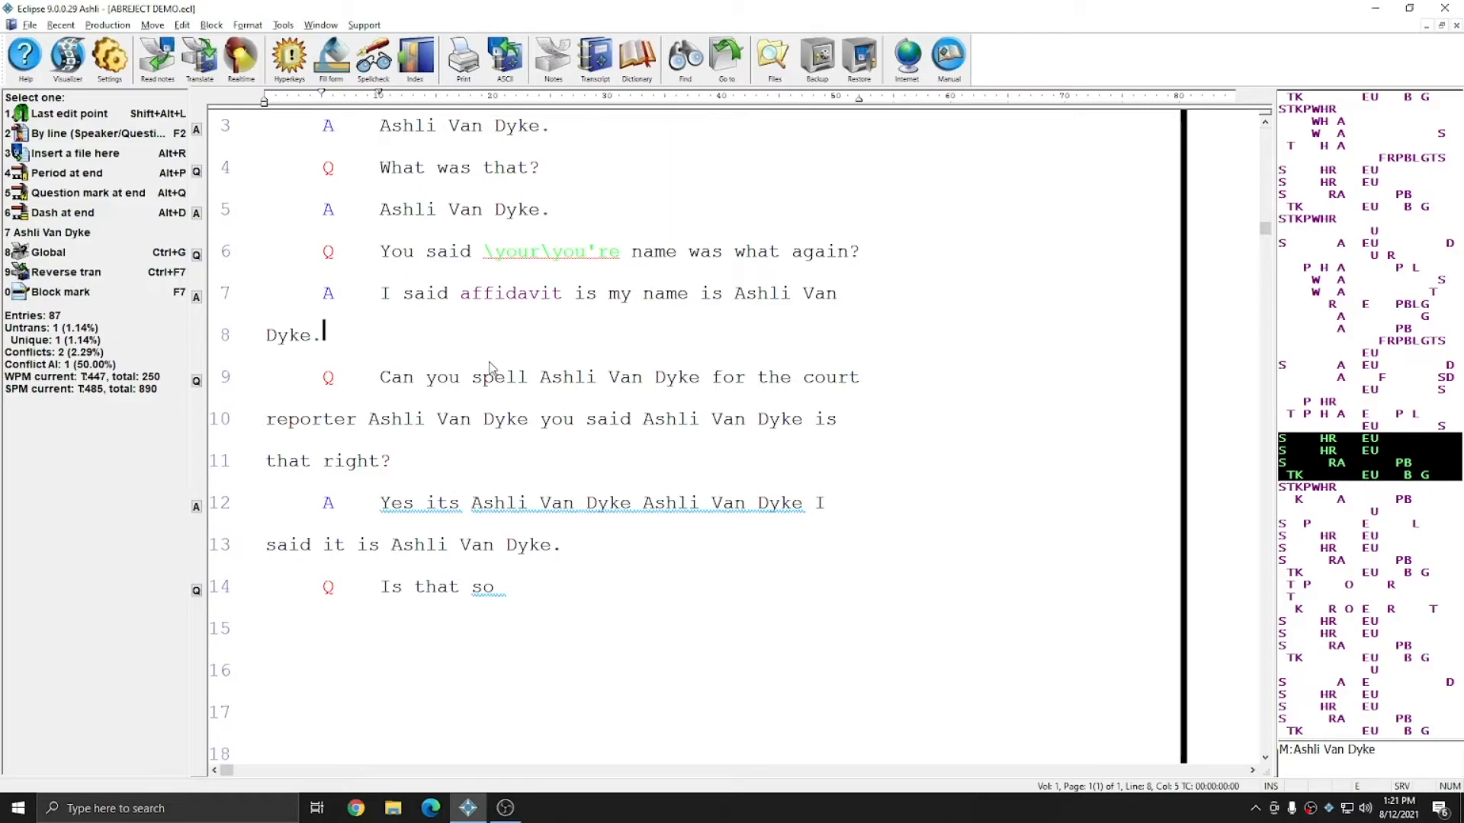
Step: Reopen the REJECT dictionary to check its entries
{"action": "left_click", "coordinate": [638, 77]}
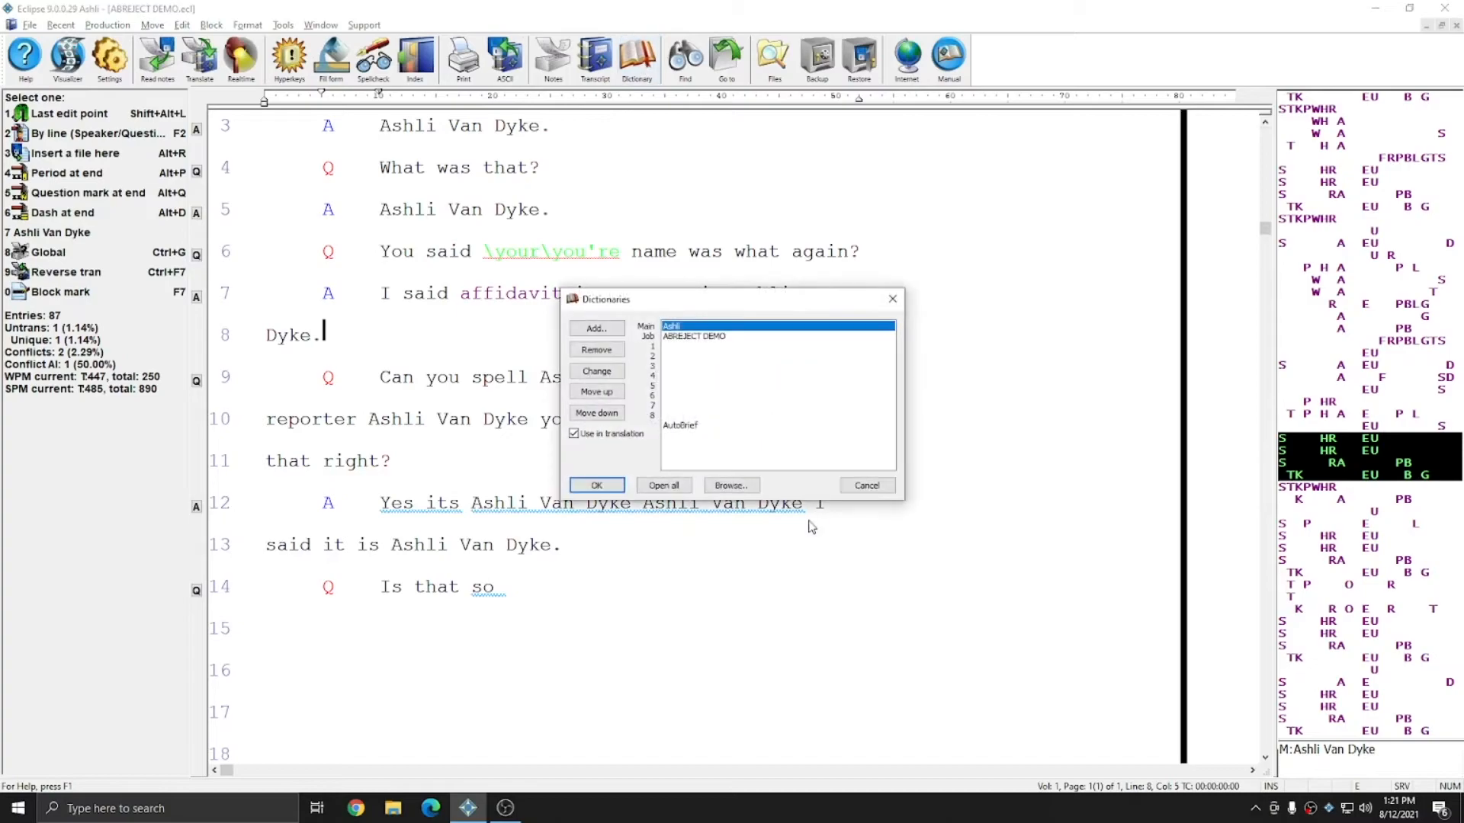
{"action": "left_click", "coordinate": [729, 485]}
{"action": "type", "text": "re"}
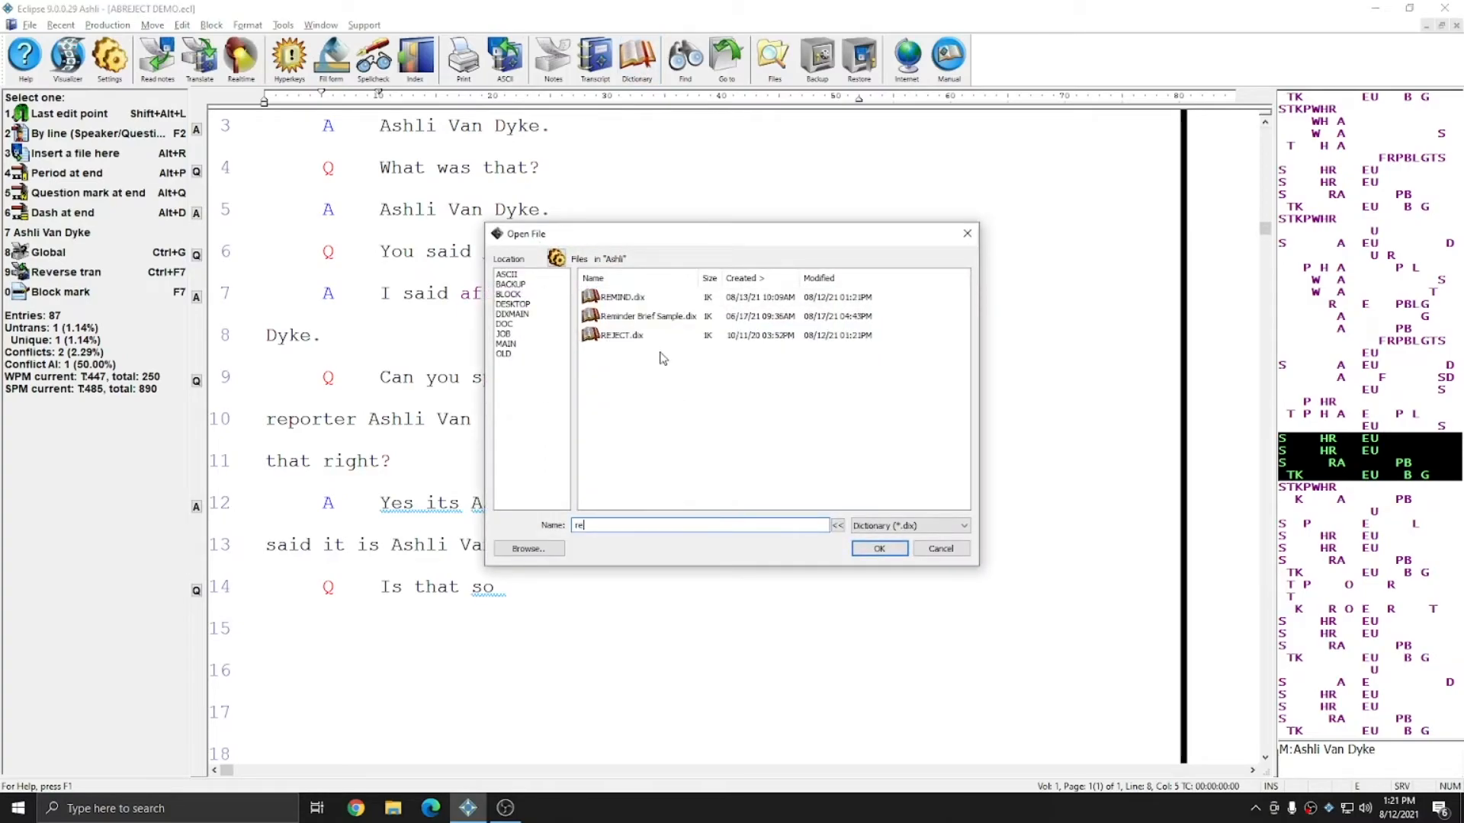
{"action": "double_click", "coordinate": [606, 340]}
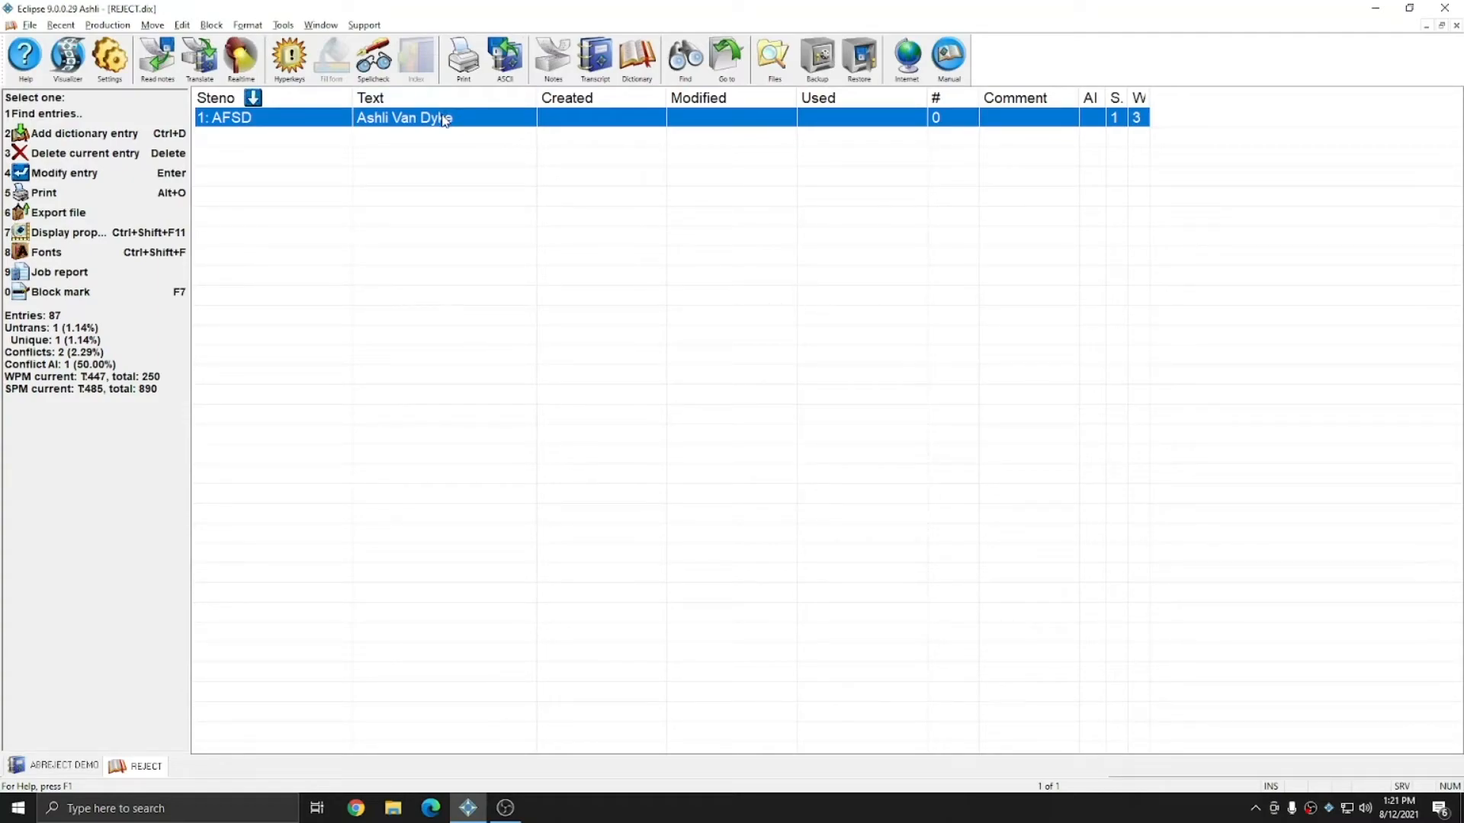
Step: Close the REJECT dictionary and retranslate the ABREJECT DEMO notes to restart the virtual realtime demonstration
{"action": "key", "text": "Escape"}
{"action": "key", "text": "Escape"}
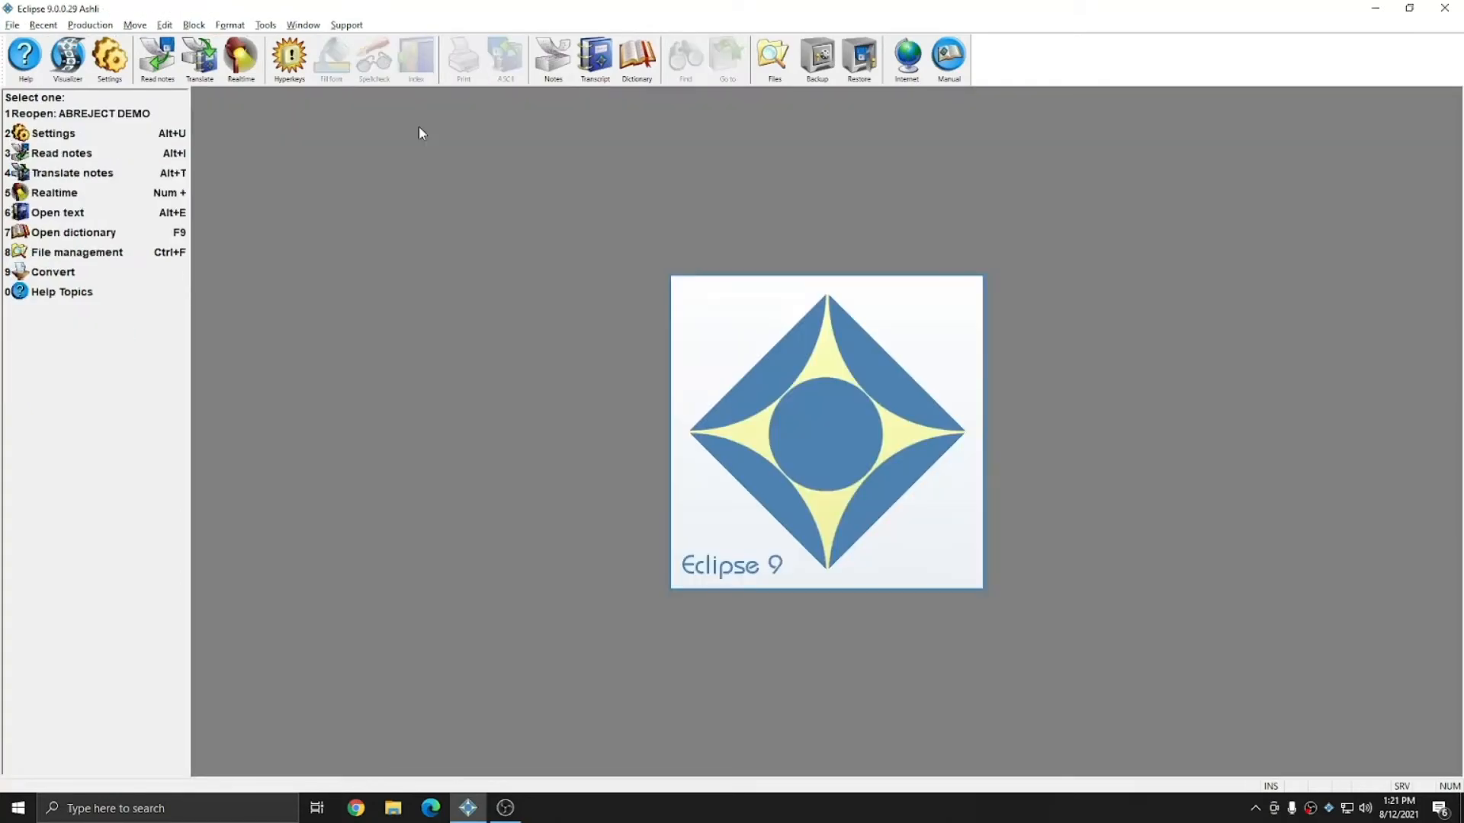
{"action": "key", "text": "alt+t"}
{"action": "left_click", "coordinate": [653, 391]}
{"action": "left_click", "coordinate": [670, 276]}
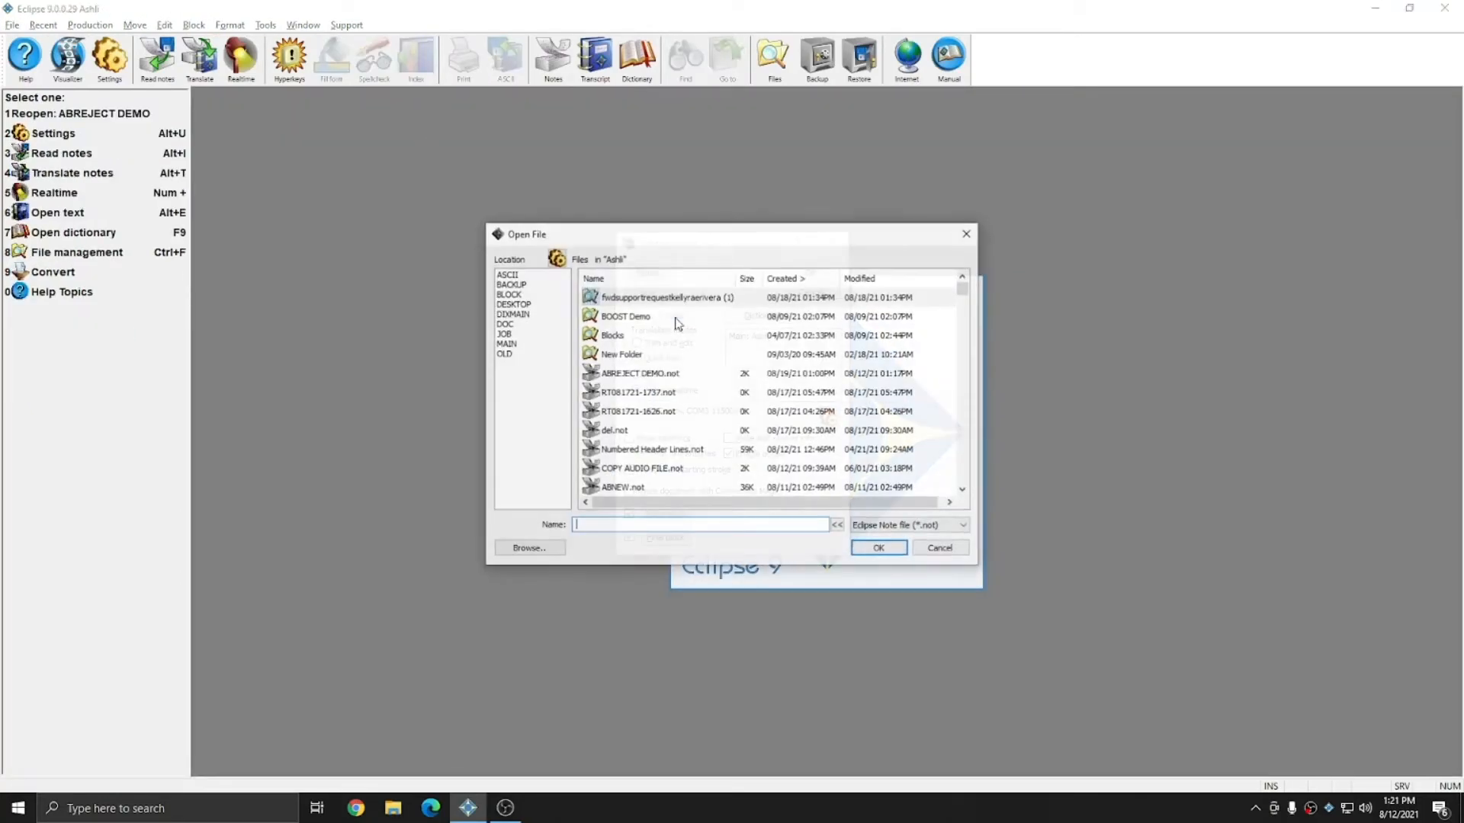
{"action": "double_click", "coordinate": [622, 374]}
{"action": "left_click", "coordinate": [833, 276]}
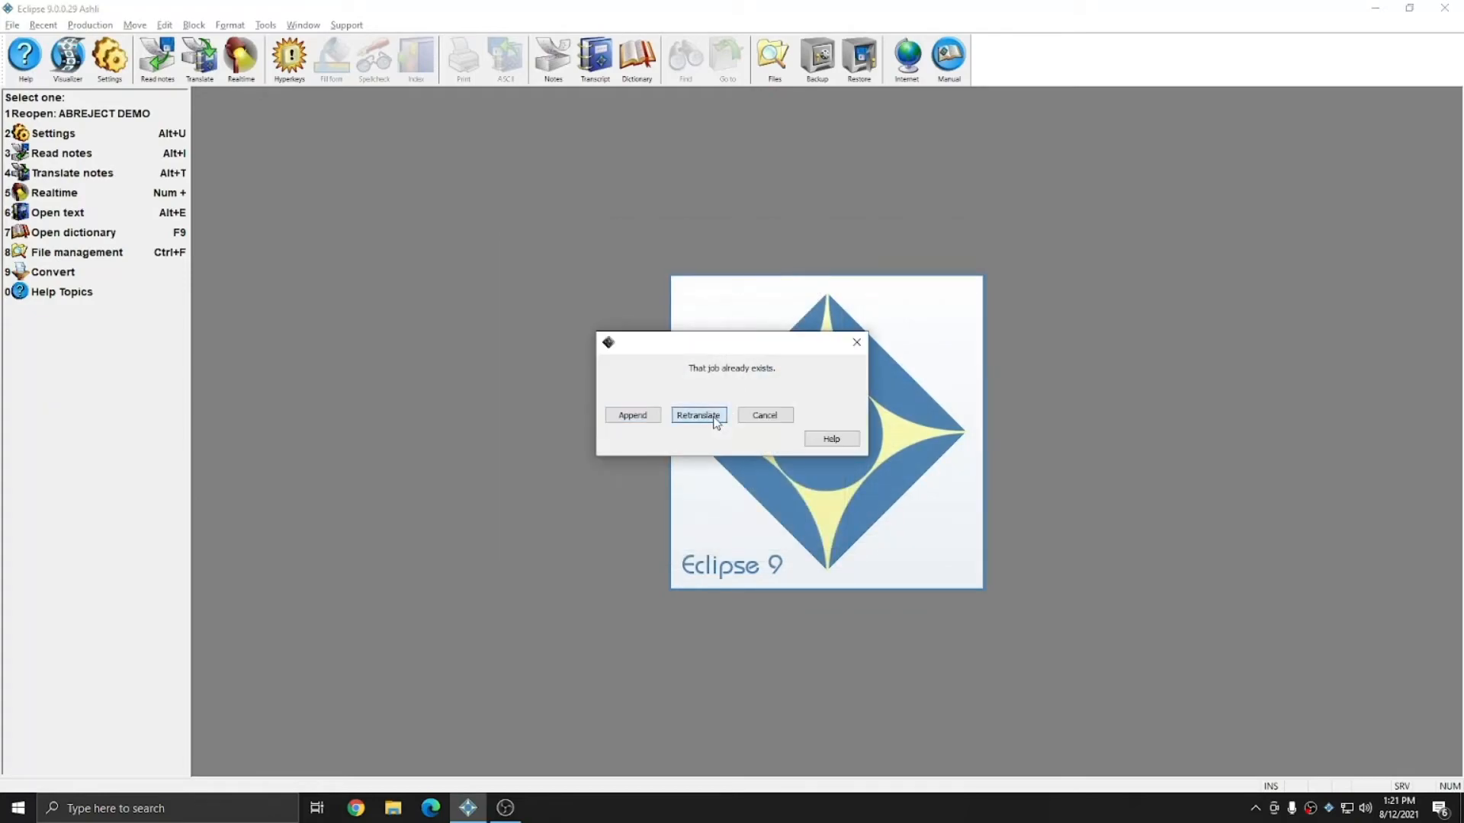
{"action": "left_click", "coordinate": [715, 420]}
Step: Browse to and open the REJECT dictionary to view its entries, then close it
{"action": "key", "text": "F9"}
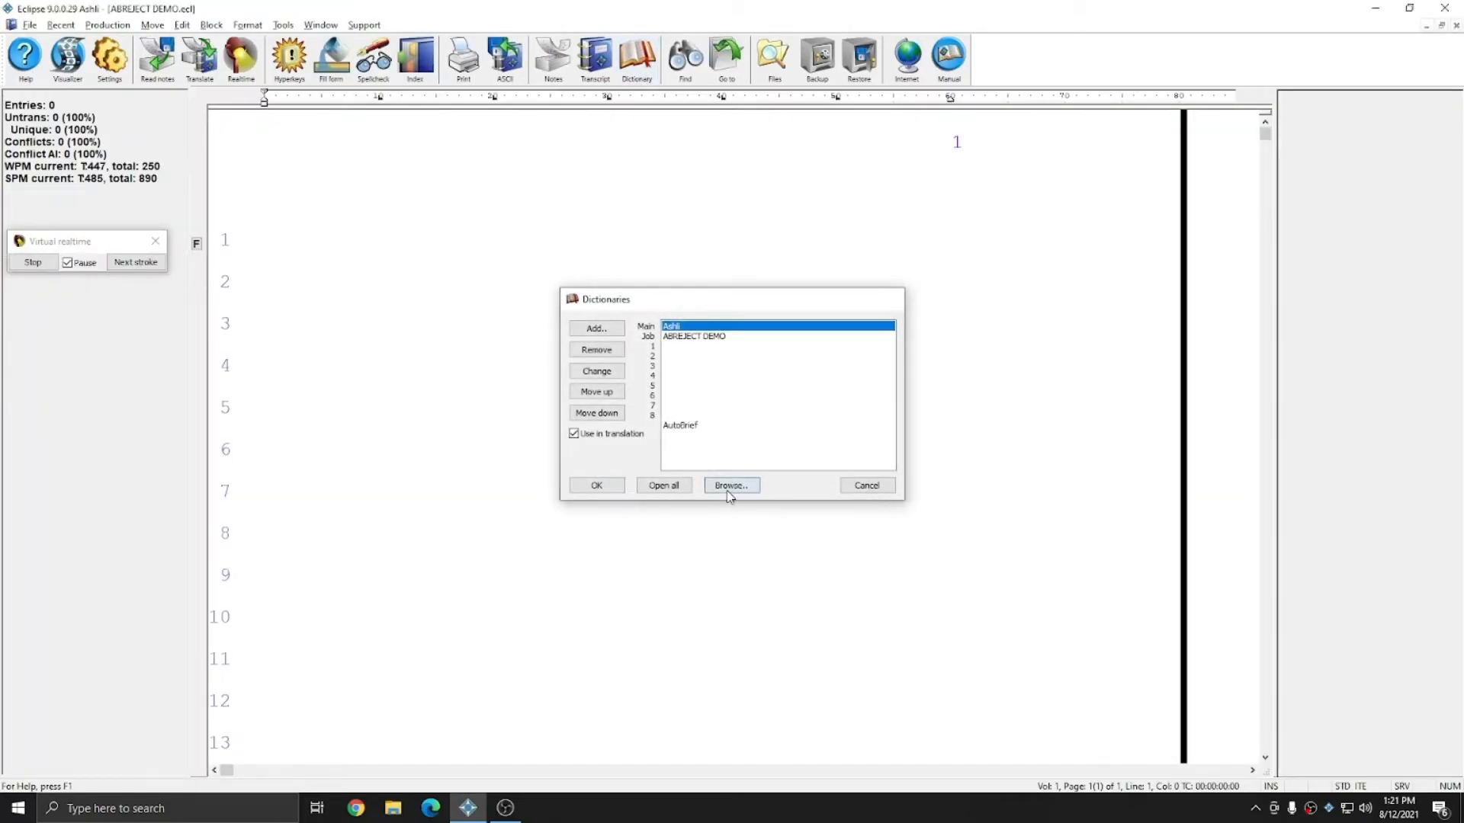
{"action": "left_click", "coordinate": [728, 488]}
{"action": "type", "text": "r"}
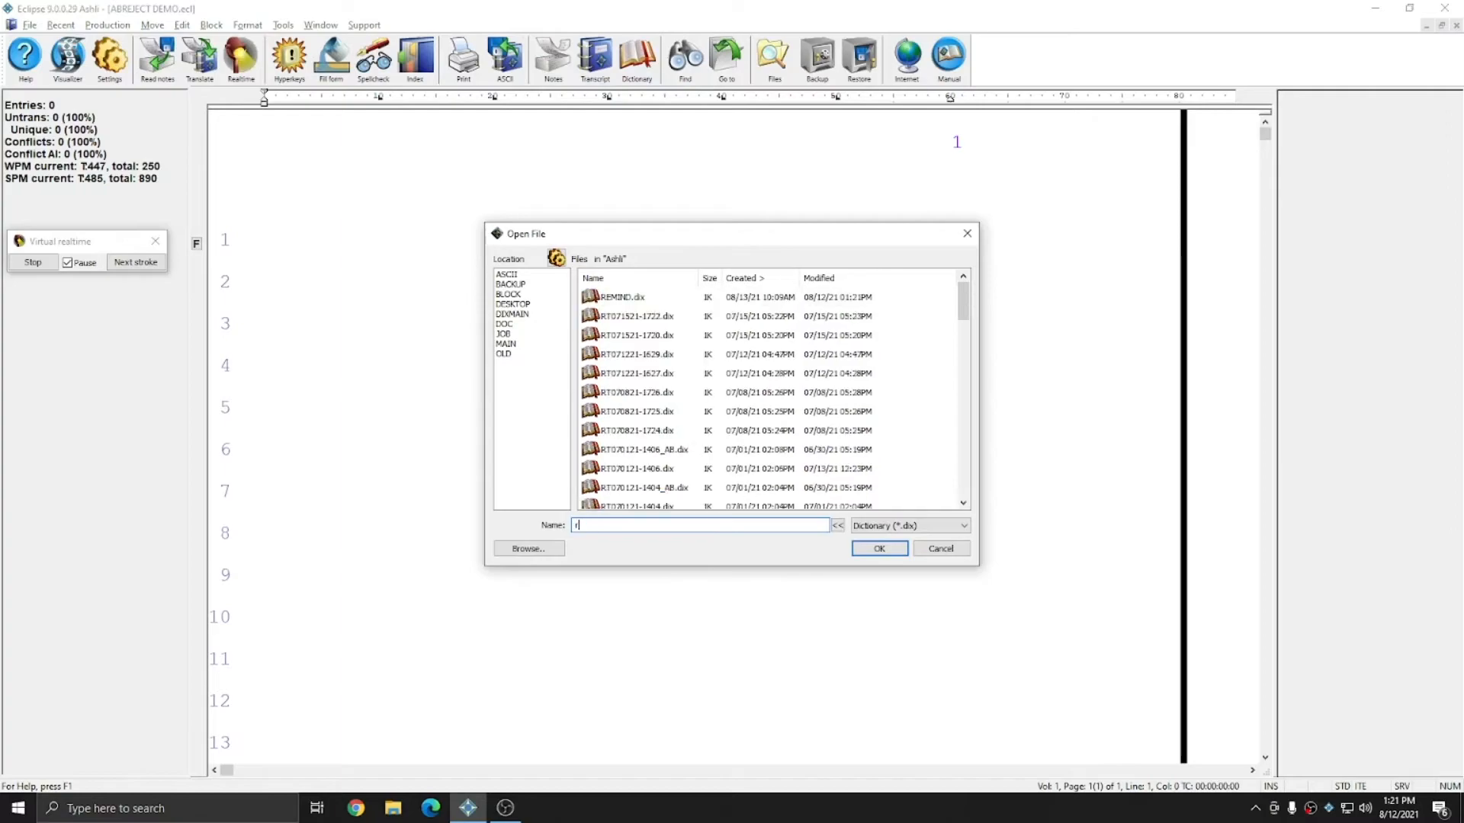
{"action": "type", "text": "e"}
{"action": "double_click", "coordinate": [616, 338]}
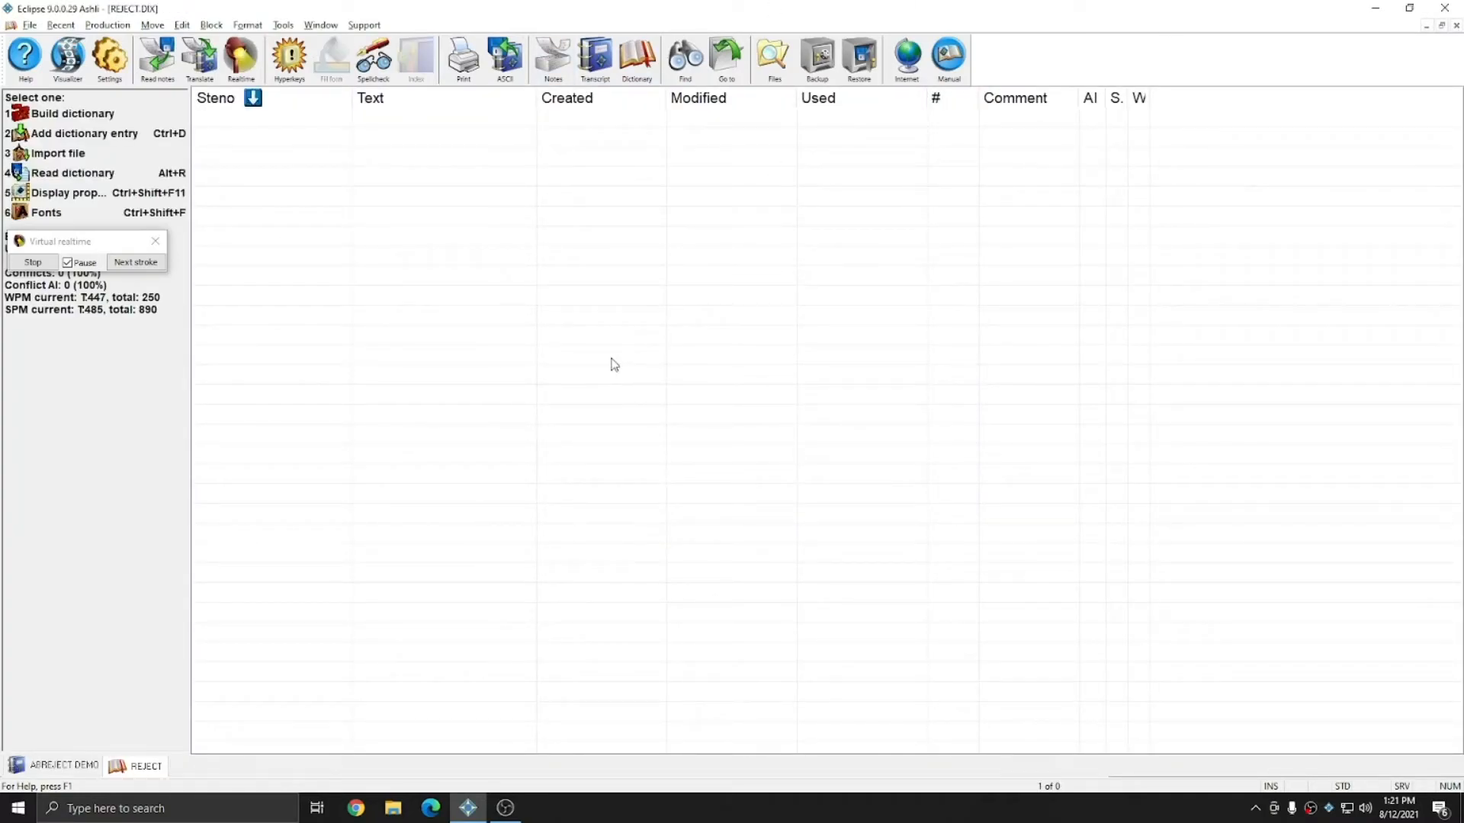
{"action": "key", "text": "ctrl+F4"}
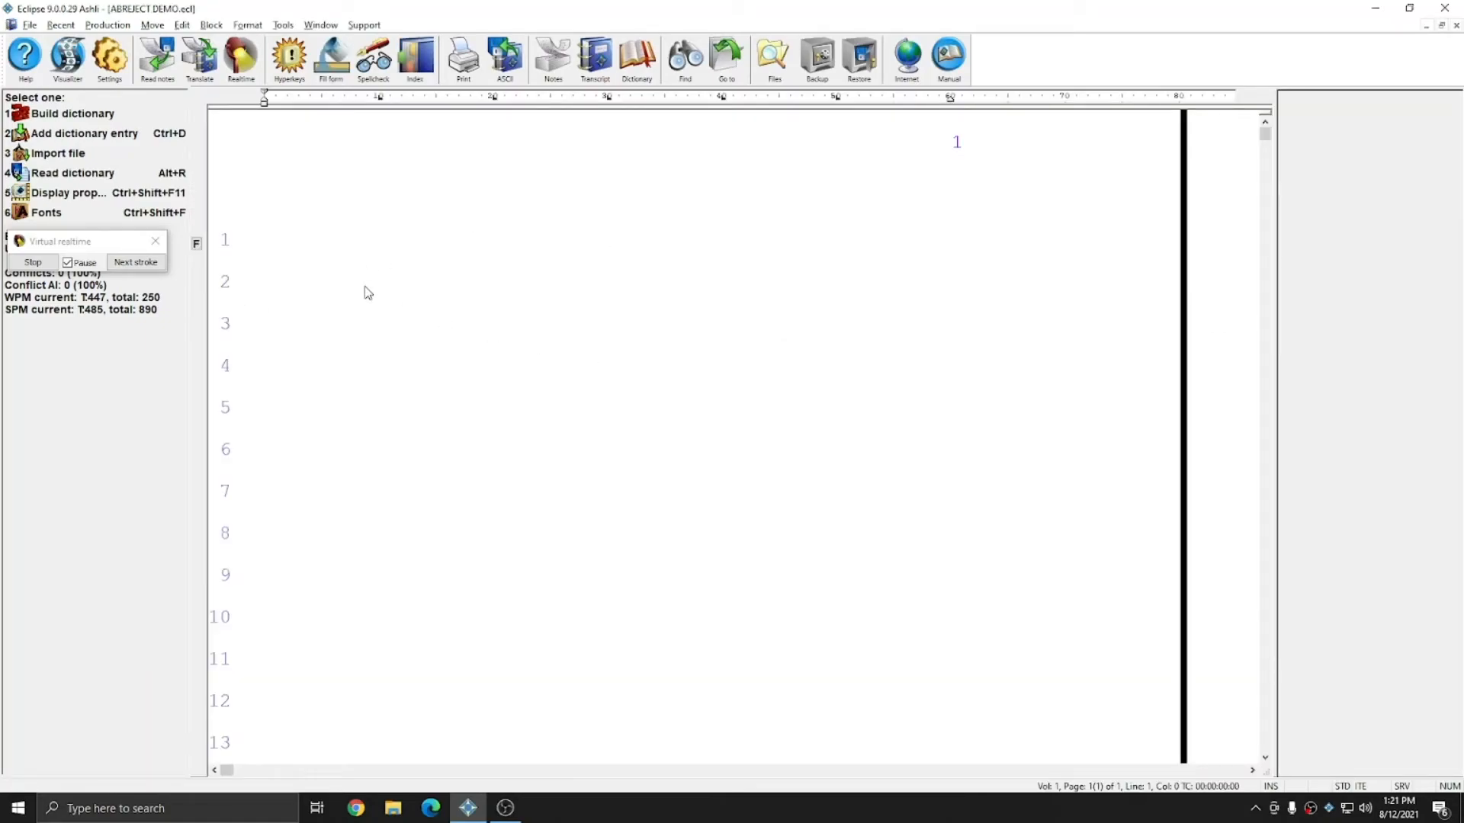
Step: Advance the virtual realtime translation stroke by stroke through the notes and review the resulting transcript from the top
{"action": "left_click", "coordinate": [135, 262]}
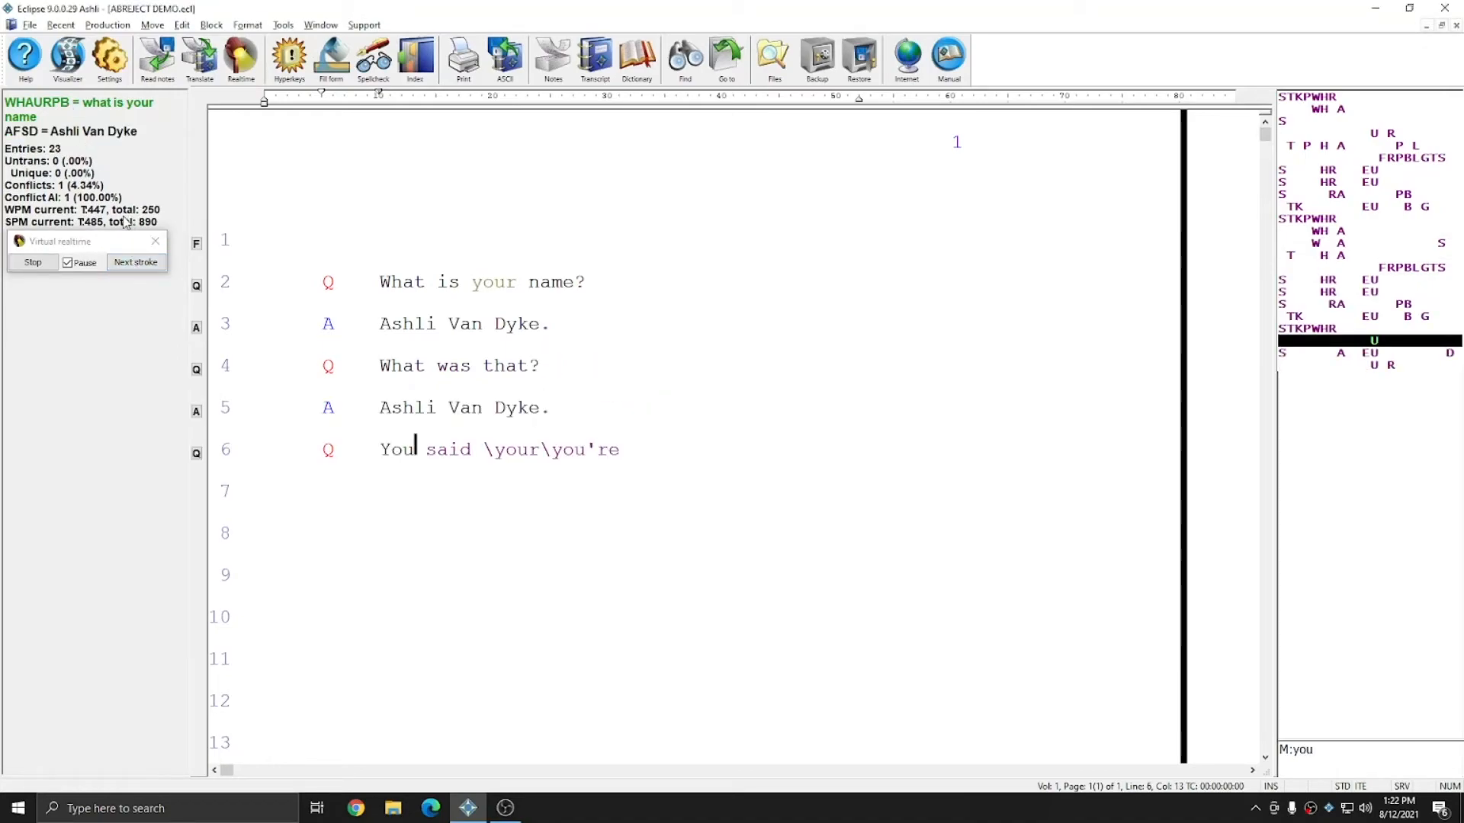
{"action": "left_click", "coordinate": [135, 263]}
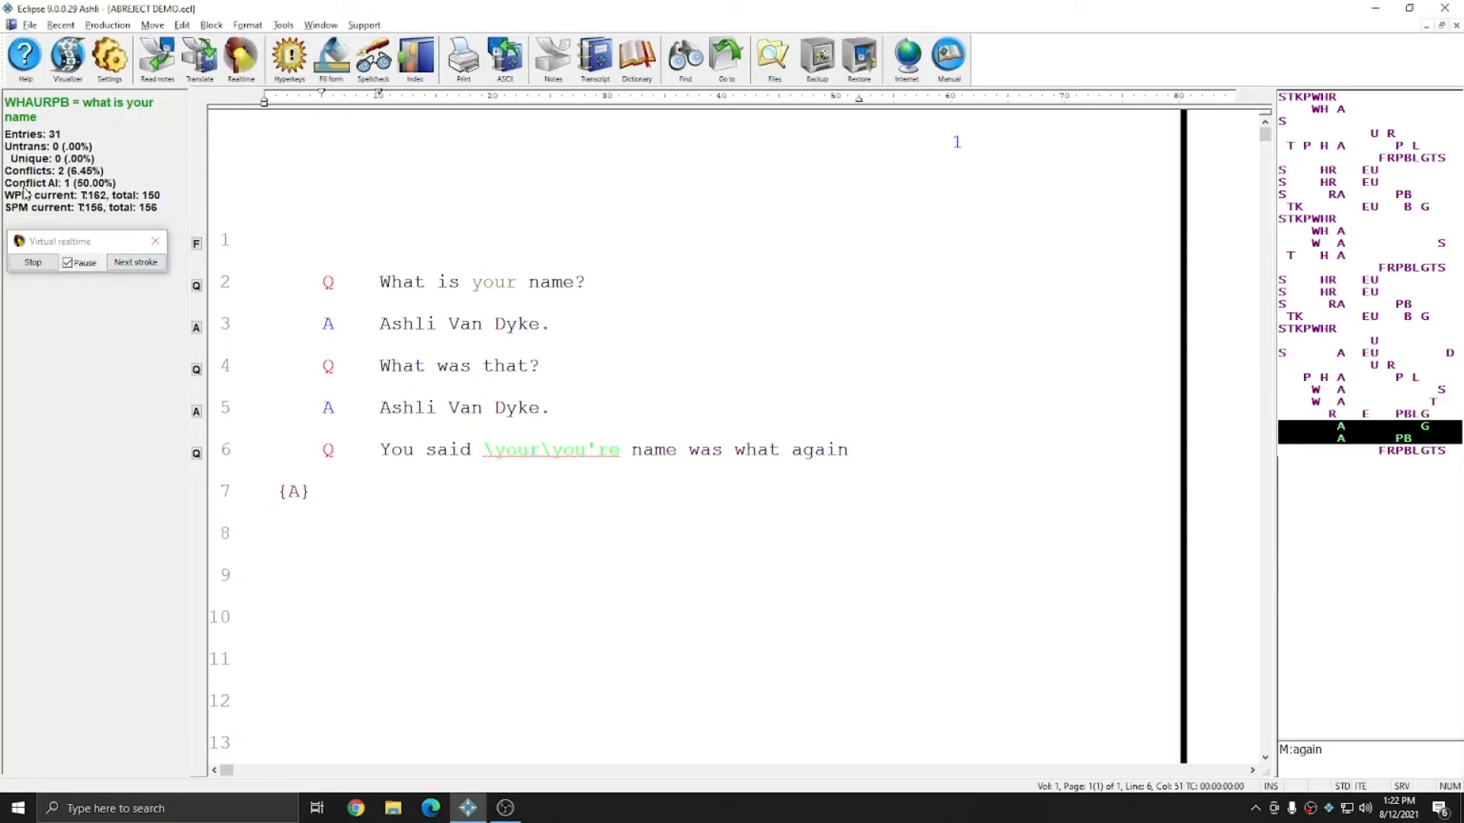
{"action": "left_click", "coordinate": [133, 264]}
{"action": "left_click", "coordinate": [133, 264]}
{"action": "left_click", "coordinate": [132, 264]}
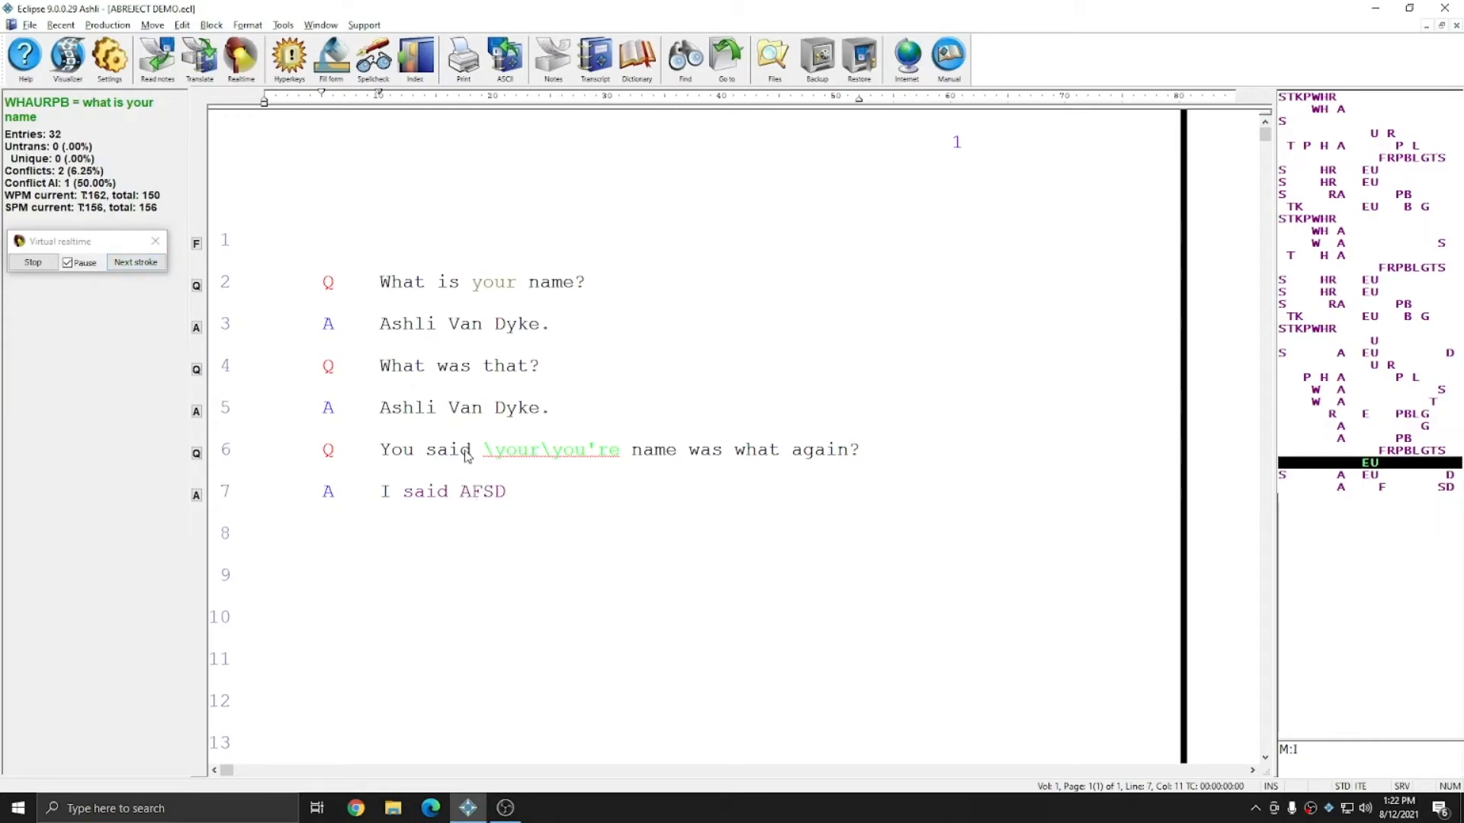
{"action": "left_click", "coordinate": [137, 265]}
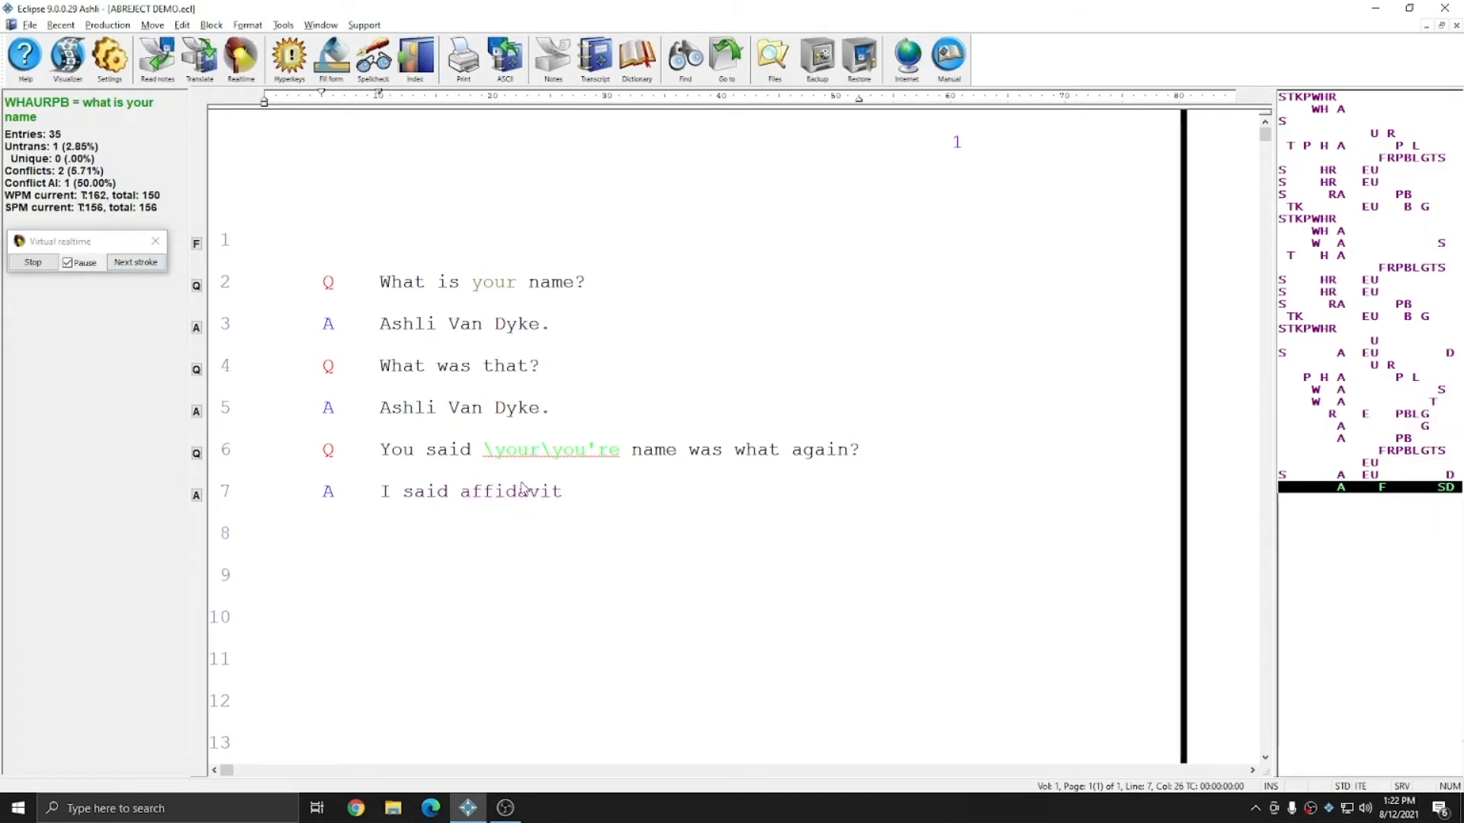
{"action": "left_click", "coordinate": [135, 263]}
{"action": "left_click", "coordinate": [135, 263]}
{"action": "left_click", "coordinate": [135, 263]}
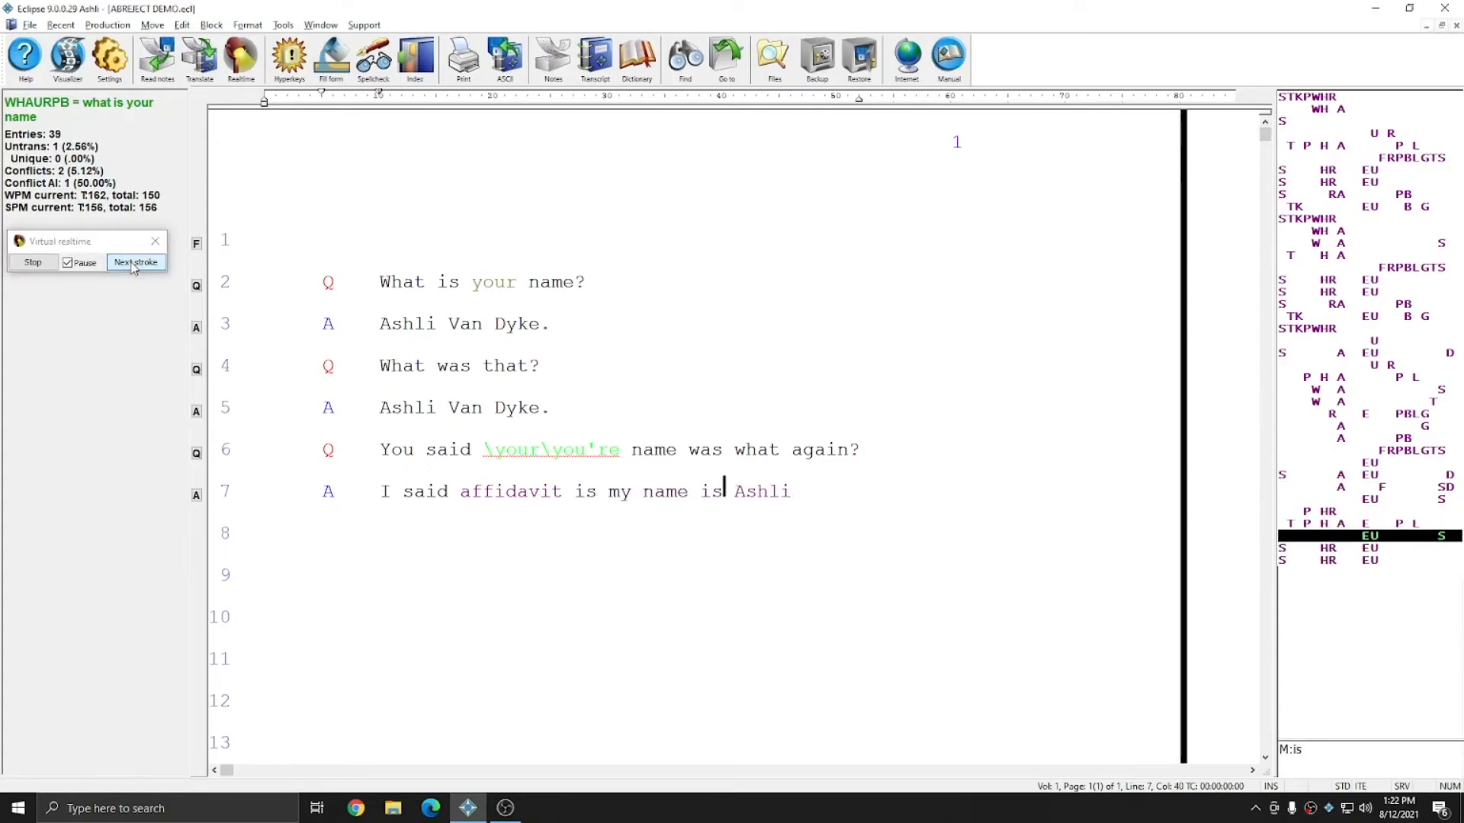
{"action": "left_click", "coordinate": [135, 263]}
{"action": "left_click", "coordinate": [132, 263]}
{"action": "left_click", "coordinate": [132, 263]}
{"action": "left_click", "coordinate": [131, 265]}
{"action": "left_click", "coordinate": [131, 265]}
{"action": "left_click", "coordinate": [131, 266]}
{"action": "left_click", "coordinate": [131, 266]}
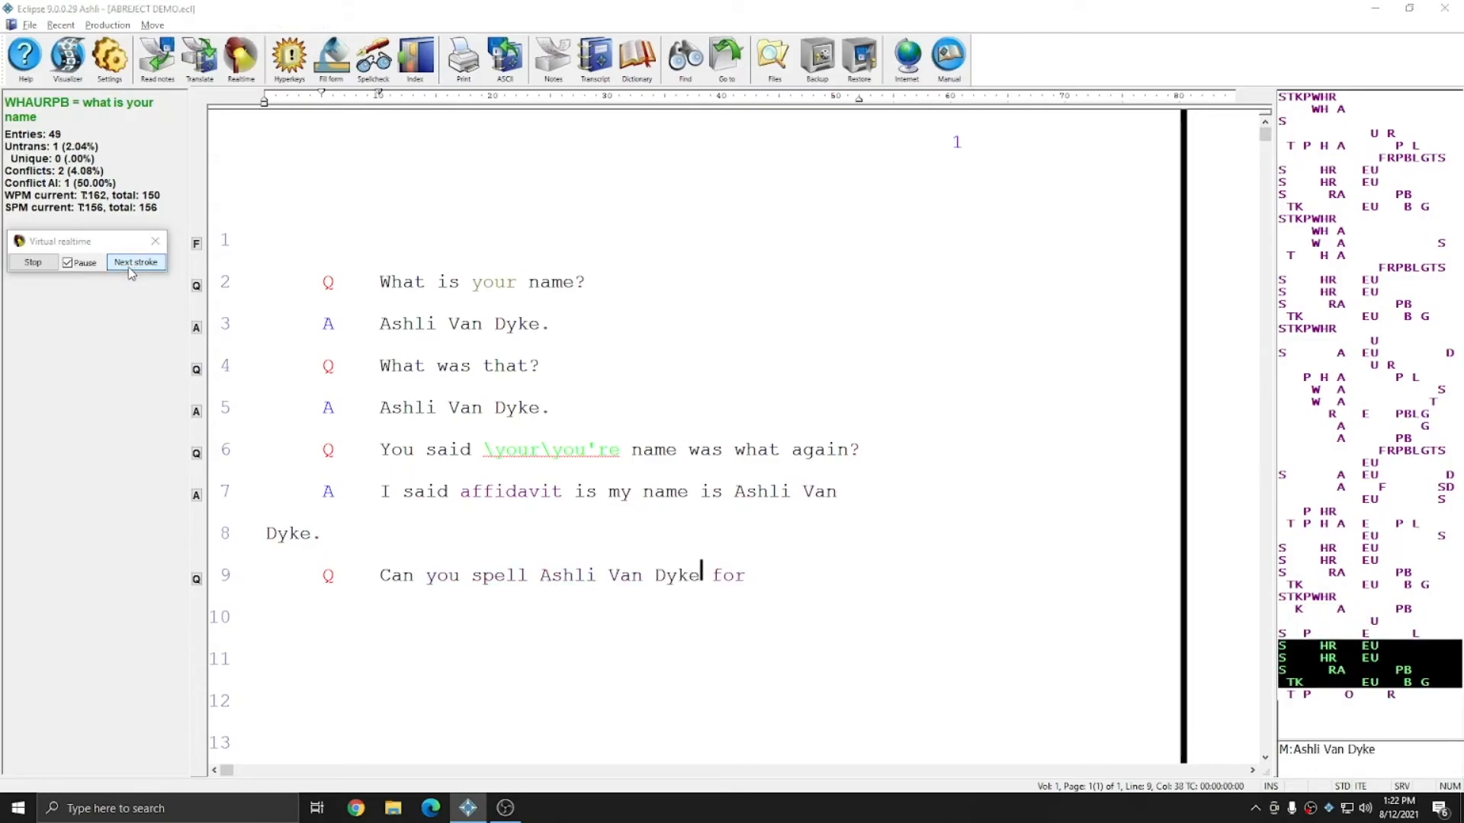
{"action": "left_click", "coordinate": [129, 268]}
{"action": "left_click", "coordinate": [128, 268]}
{"action": "left_click", "coordinate": [129, 268]}
{"action": "left_click", "coordinate": [129, 268]}
{"action": "left_click", "coordinate": [129, 269]}
{"action": "left_click", "coordinate": [129, 268]}
{"action": "left_click", "coordinate": [129, 269]}
{"action": "left_click", "coordinate": [129, 269]}
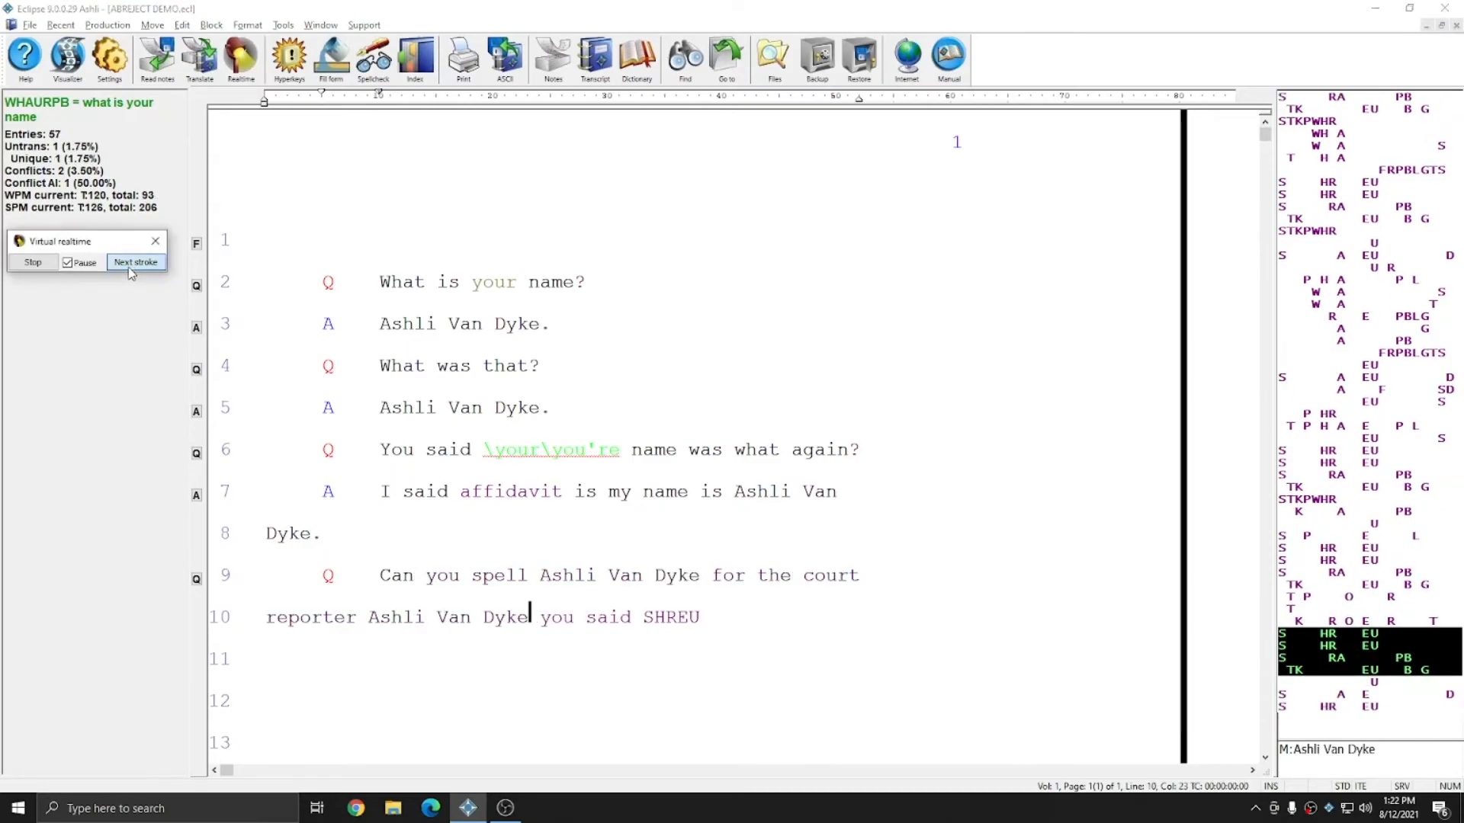
{"action": "left_click", "coordinate": [129, 268]}
{"action": "left_click", "coordinate": [129, 268]}
{"action": "left_click", "coordinate": [131, 270]}
{"action": "left_click", "coordinate": [131, 271]}
{"action": "left_click", "coordinate": [131, 271]}
{"action": "left_click", "coordinate": [131, 271]}
{"action": "left_click", "coordinate": [131, 271]}
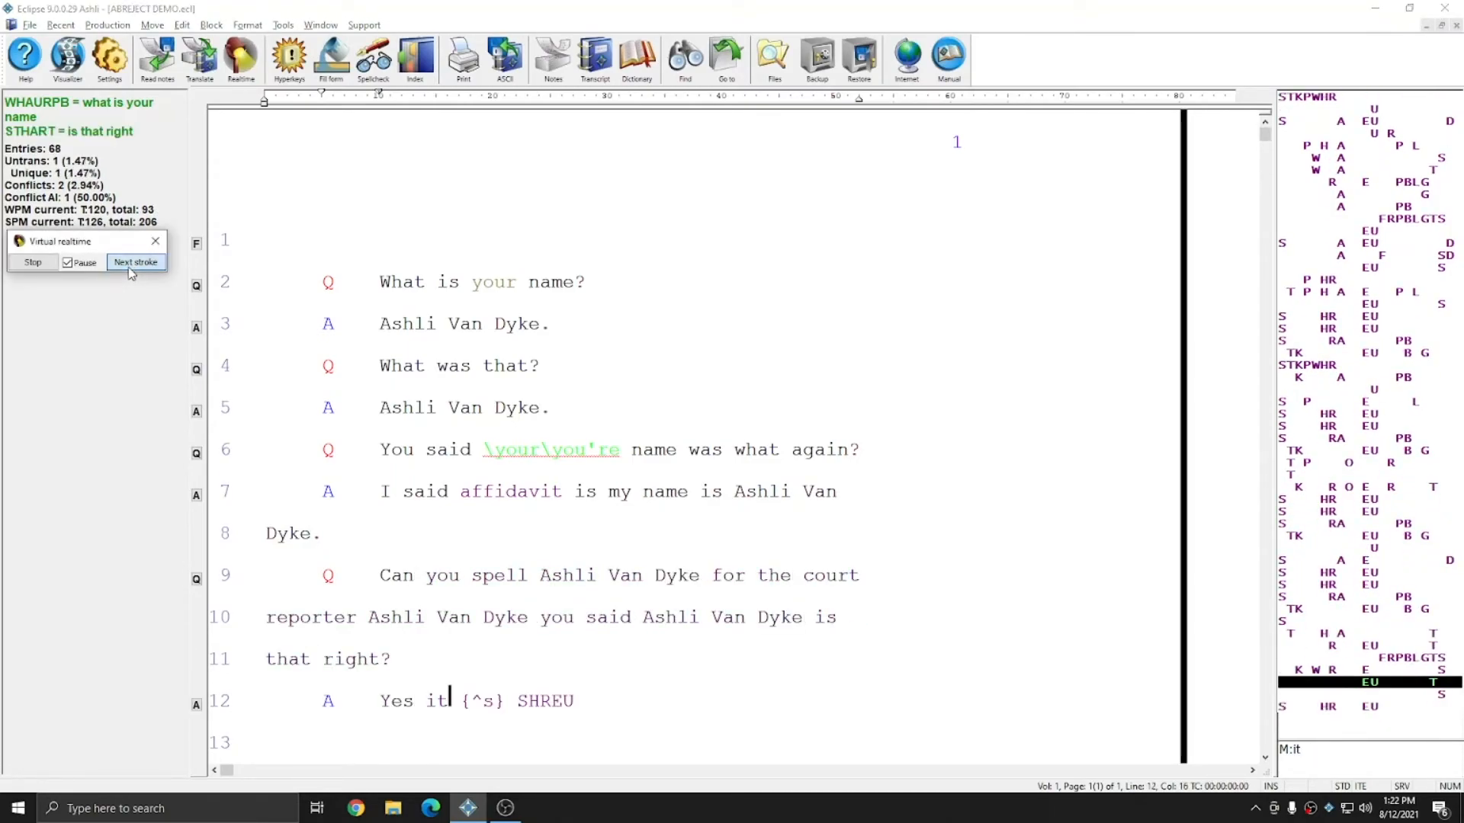
{"action": "left_click", "coordinate": [131, 271]}
{"action": "left_click", "coordinate": [131, 271]}
{"action": "left_click", "coordinate": [131, 271]}
{"action": "left_click", "coordinate": [131, 270]}
{"action": "left_click", "coordinate": [131, 271]}
{"action": "left_click", "coordinate": [131, 271]}
{"action": "left_click", "coordinate": [131, 270]}
{"action": "left_click", "coordinate": [132, 270]}
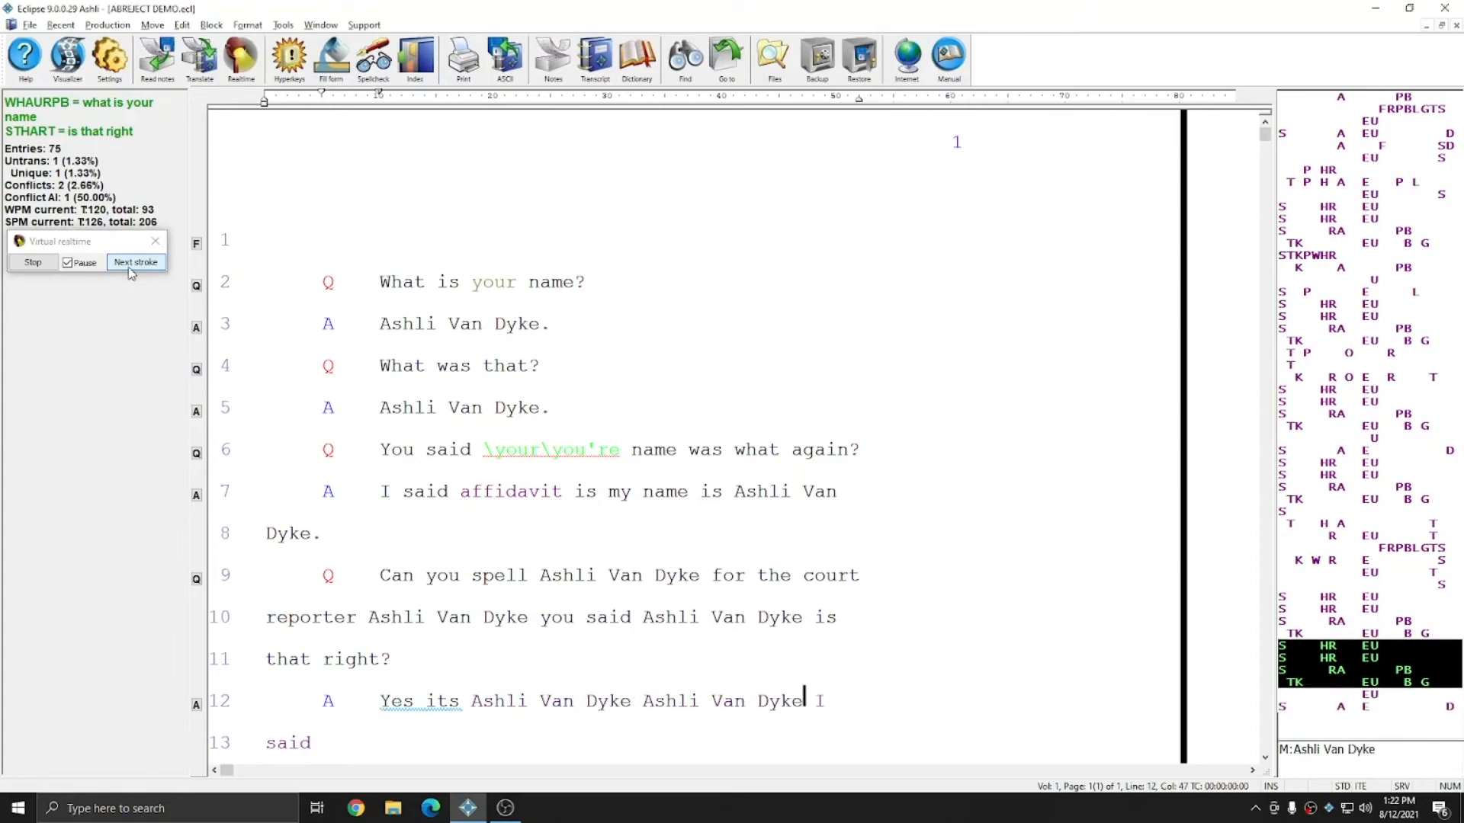
{"action": "left_click", "coordinate": [131, 271]}
{"action": "left_click", "coordinate": [131, 270]}
{"action": "left_click", "coordinate": [131, 270]}
{"action": "left_click", "coordinate": [131, 270]}
{"action": "left_click", "coordinate": [131, 271]}
{"action": "left_click", "coordinate": [131, 271]}
{"action": "left_click", "coordinate": [131, 270]}
{"action": "left_click", "coordinate": [131, 270]}
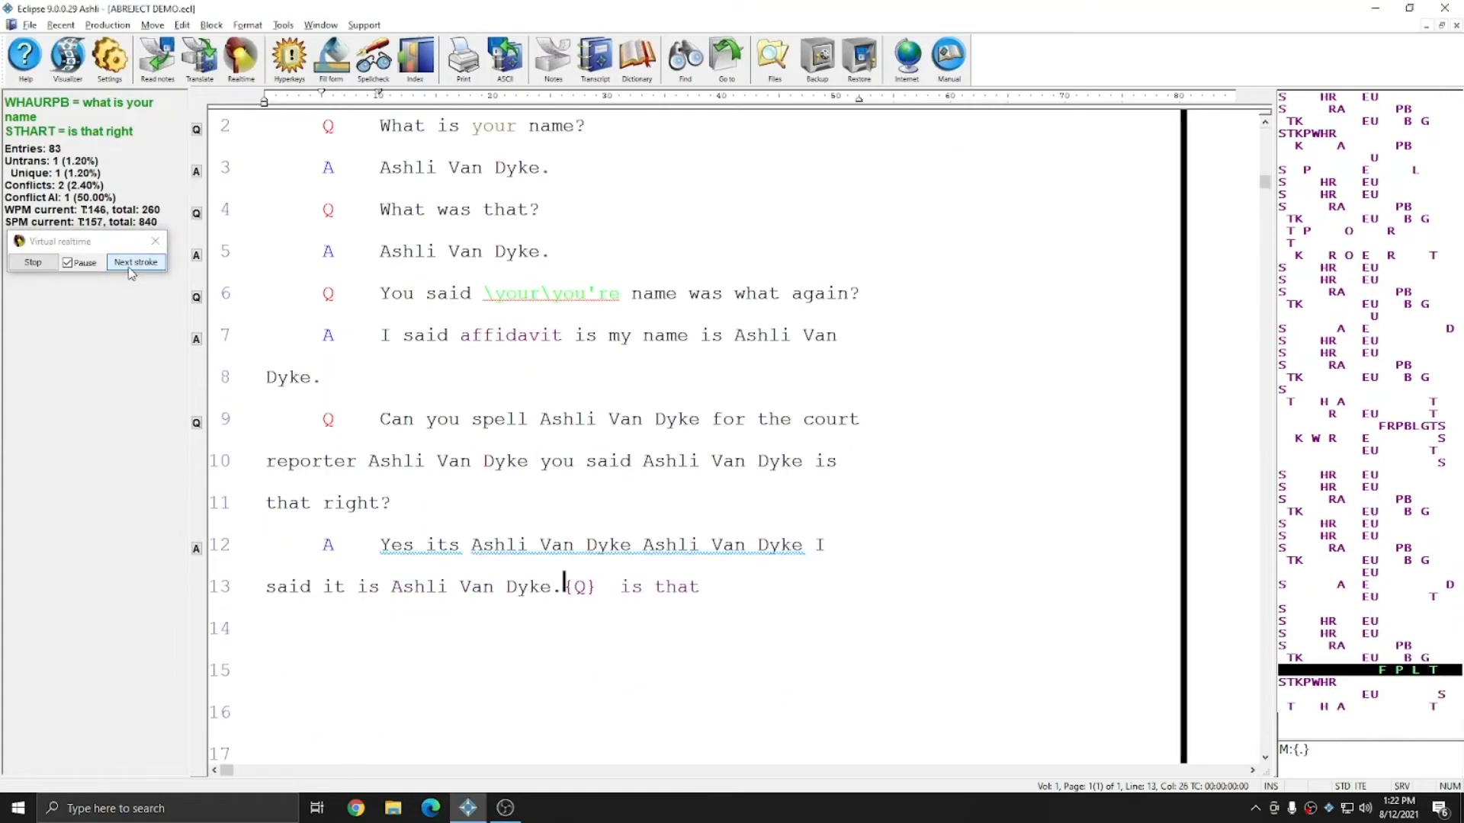
{"action": "left_click", "coordinate": [131, 271]}
{"action": "left_click", "coordinate": [131, 271]}
{"action": "left_click", "coordinate": [769, 435]}
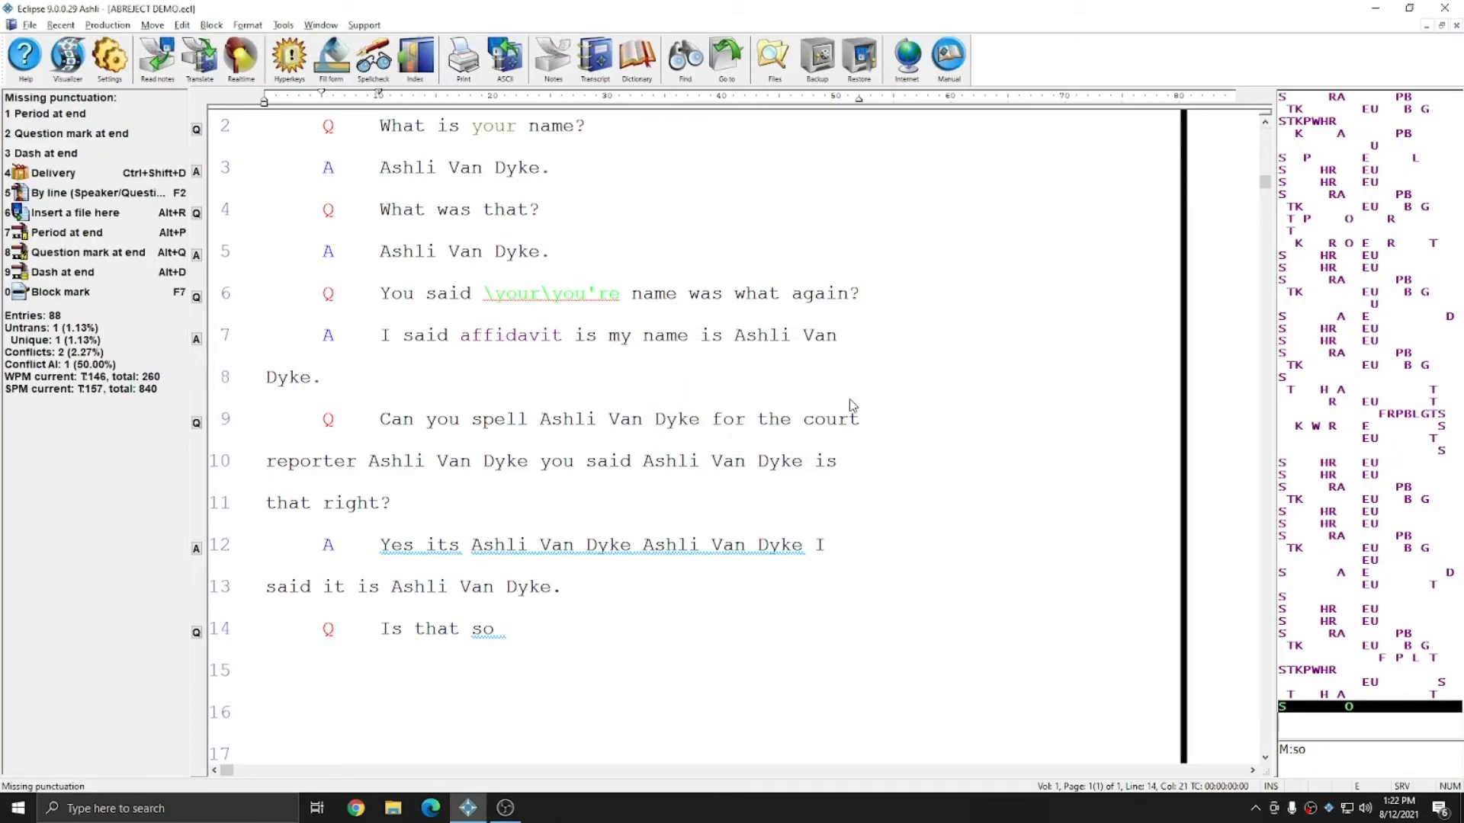
{"action": "scroll", "coordinate": [725, 678], "scroll_direction": "up", "scroll_amount": 2}
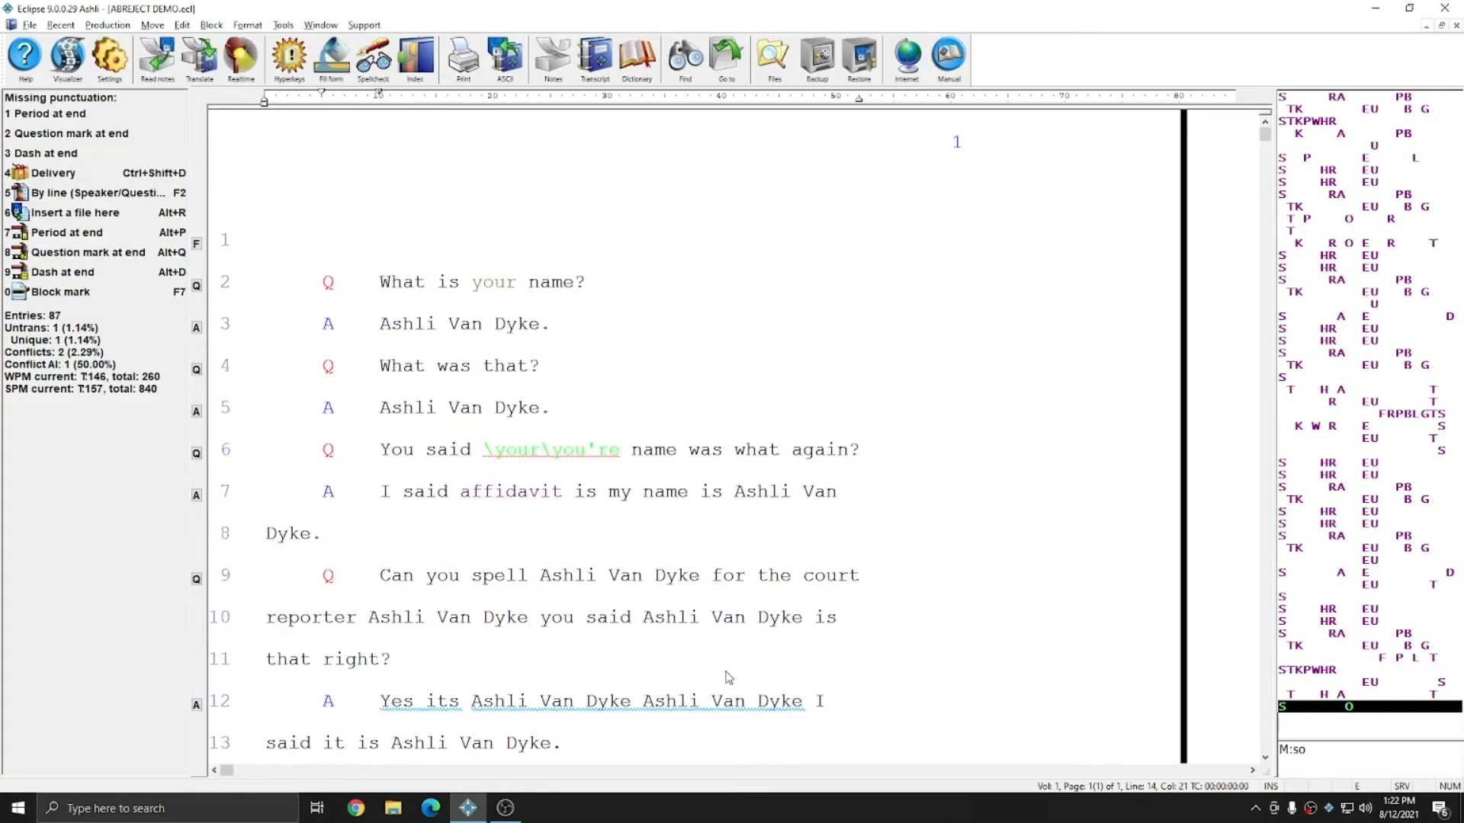